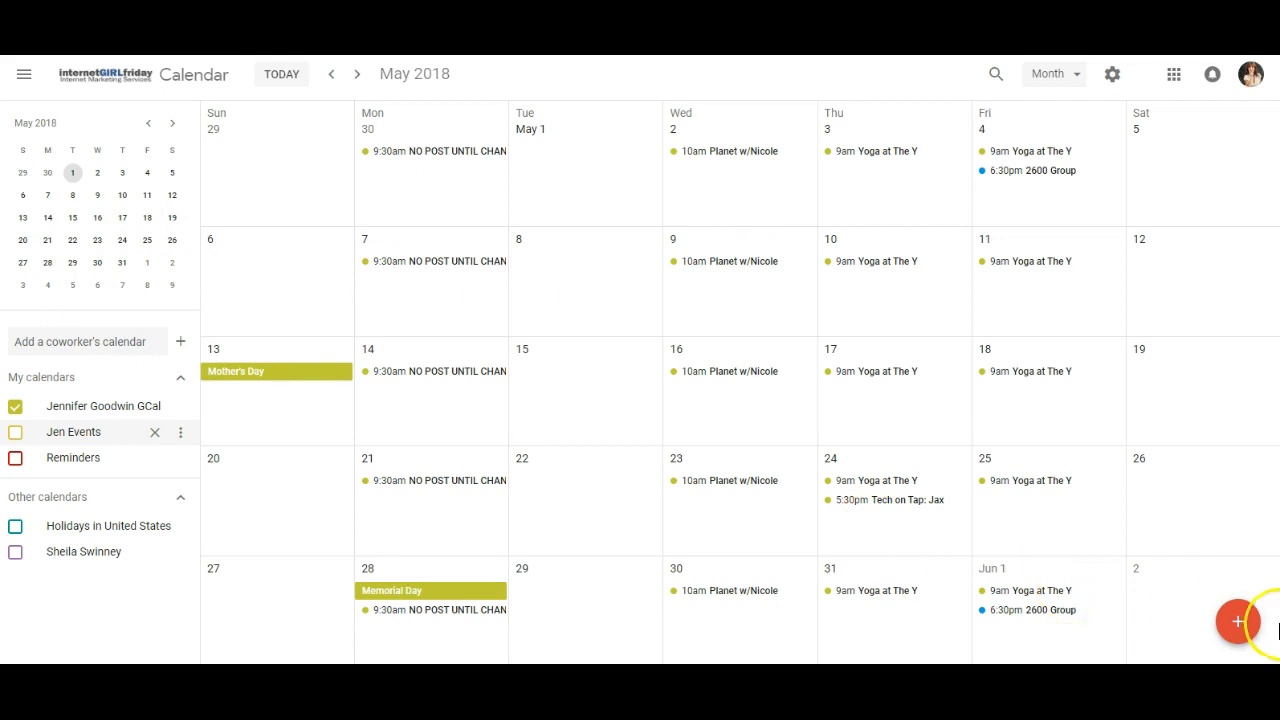
# Create a new calendar event titled "Gym time with" followed by the workout partner's first name.
pyautogui.click(1245, 627)
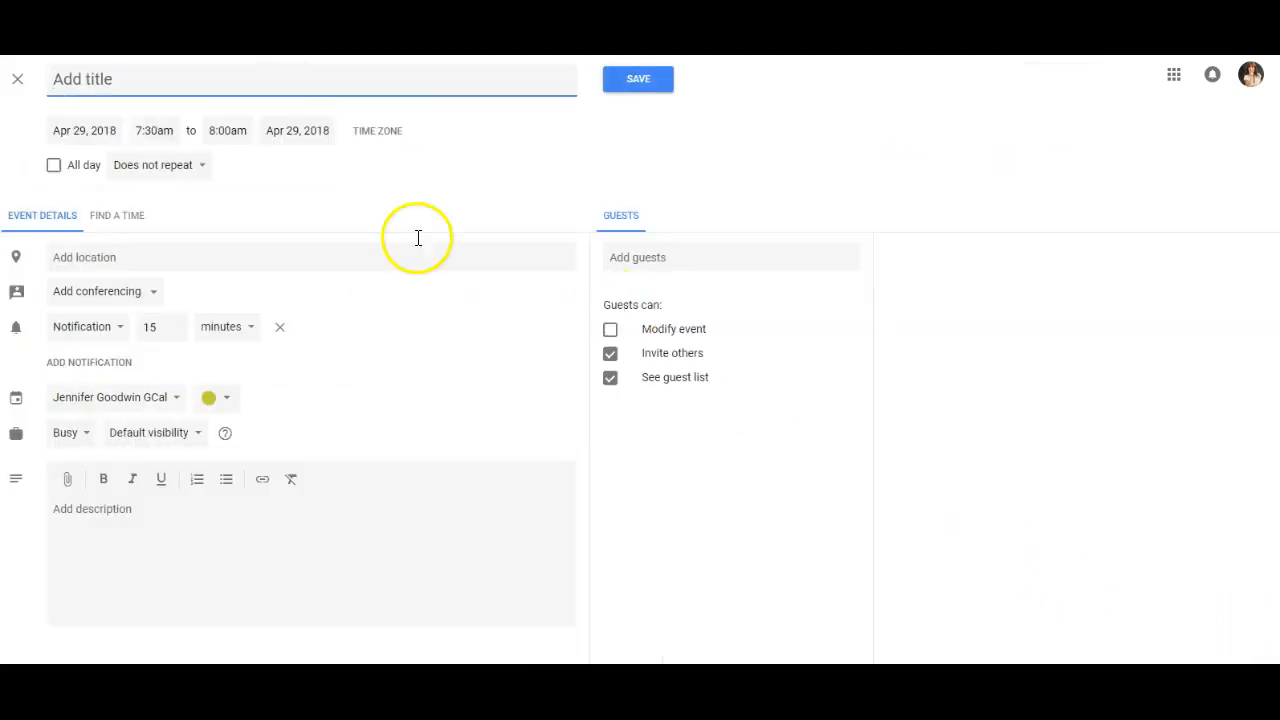
pyautogui.write('Gy')
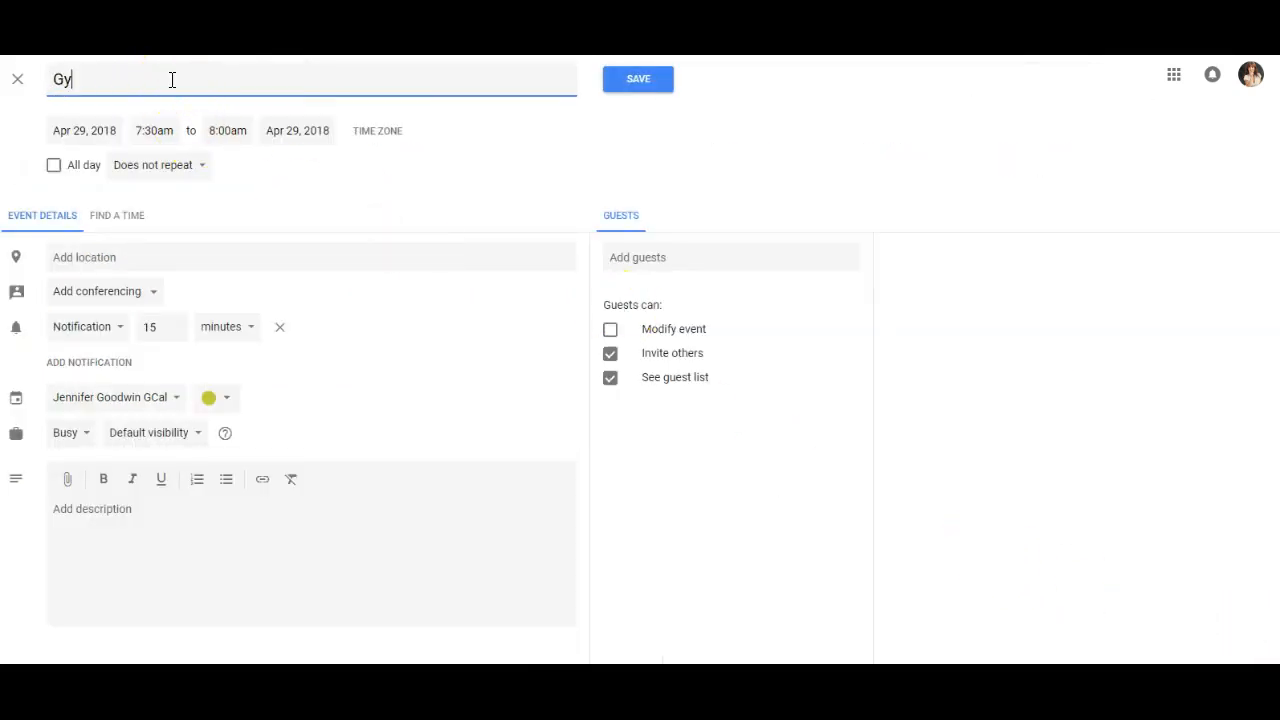
pyautogui.write('m time with Sheila')
# Set the gym event's time from 8:00am to 9:00am.
pyautogui.click(175, 131)
pyautogui.click(183, 264)
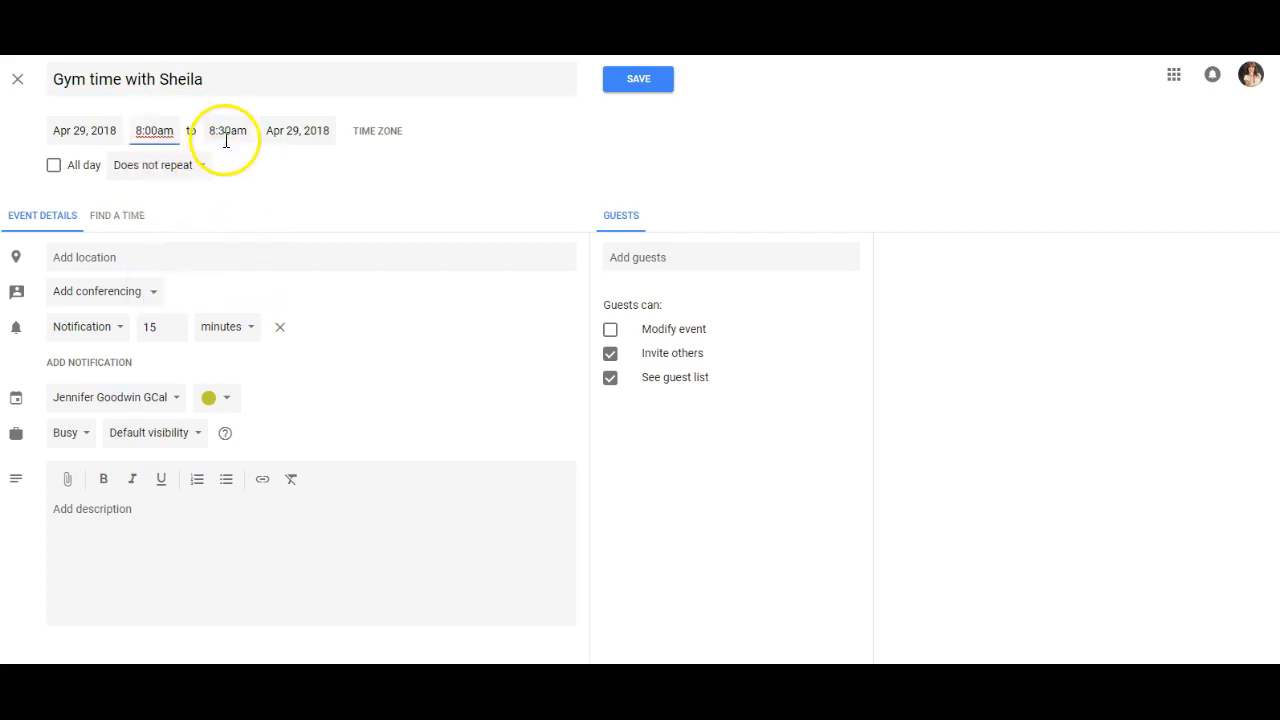
pyautogui.click(228, 131)
pyautogui.click(255, 233)
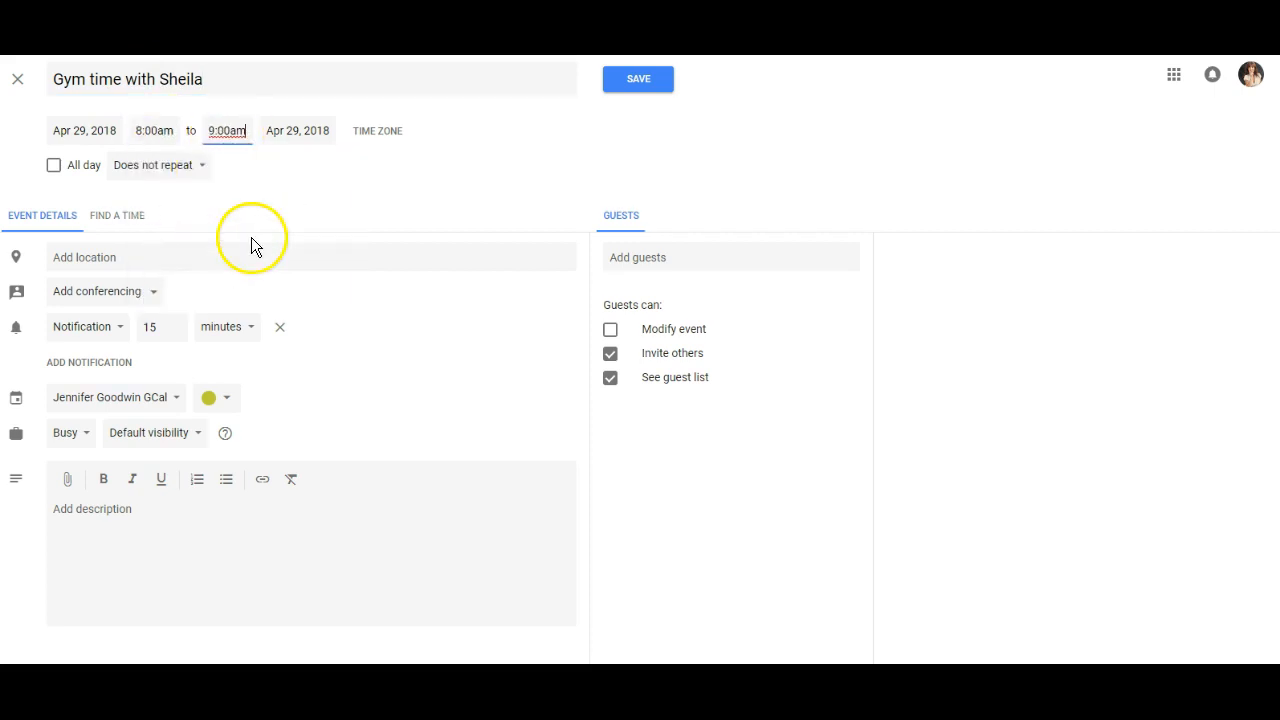
# Make the gym event repeat every weekday (Monday to Friday), after trying the daily recurrence.
pyautogui.click(200, 170)
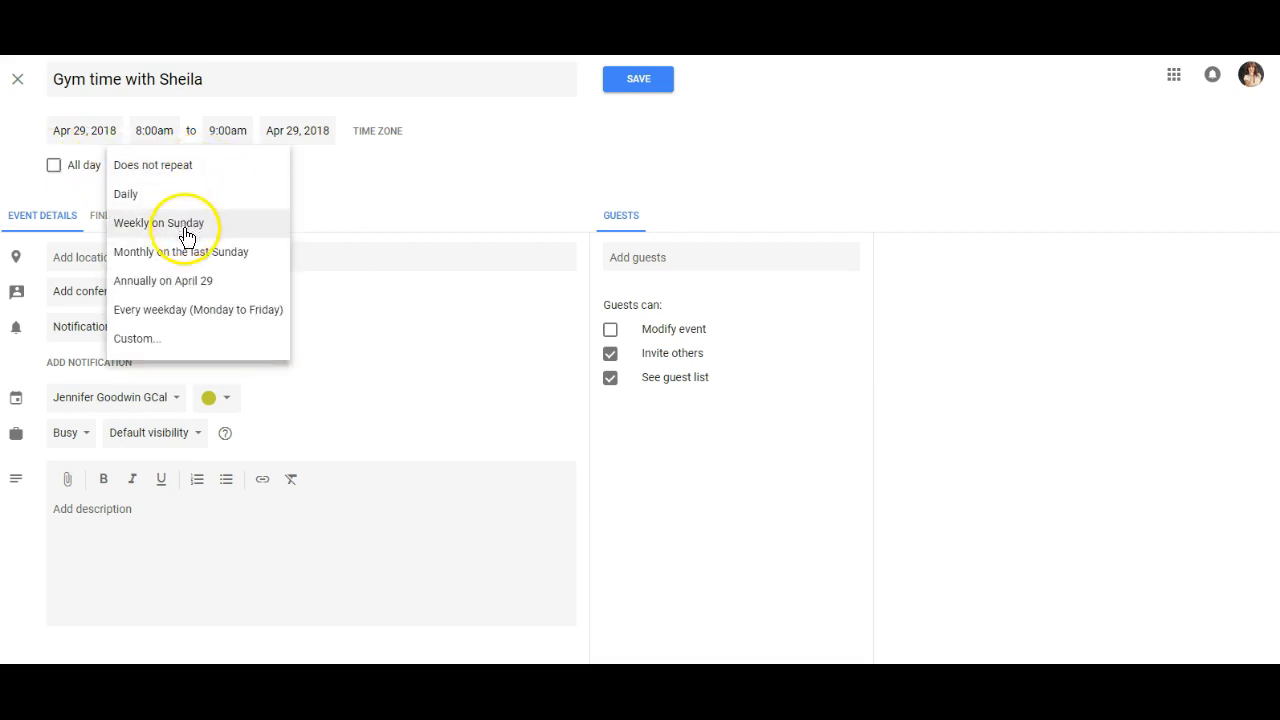
pyautogui.click(166, 196)
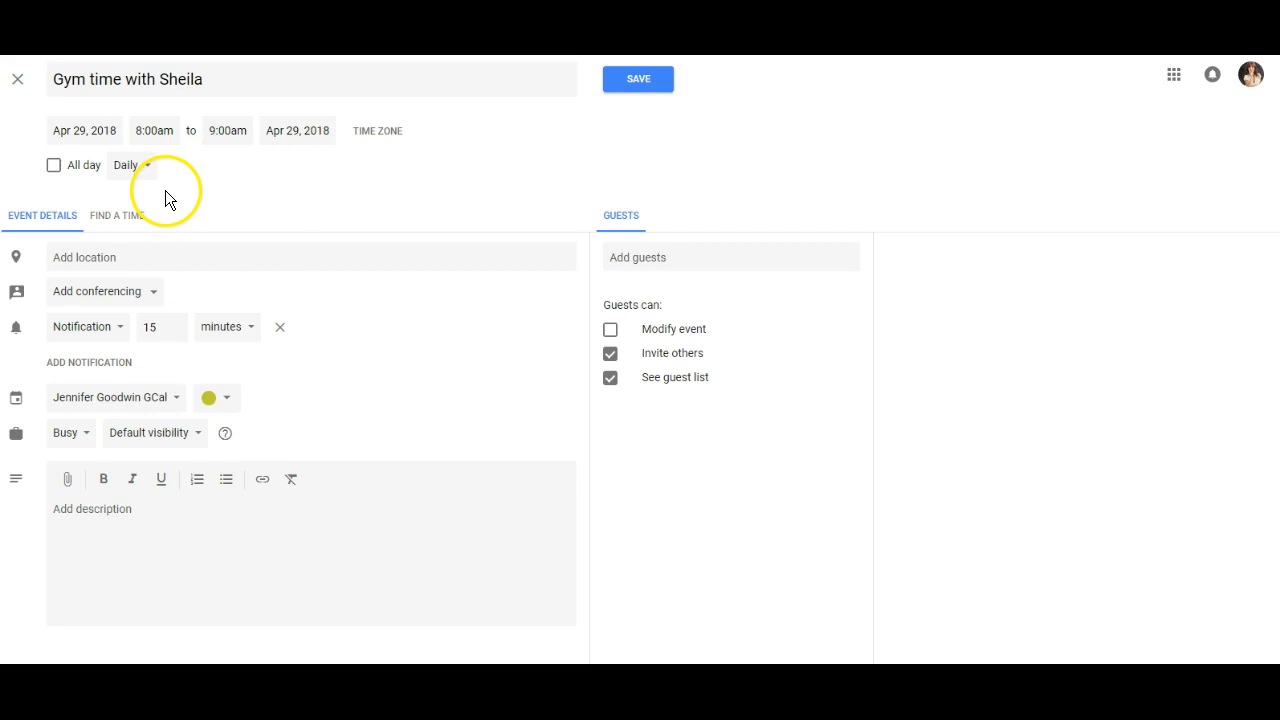
pyautogui.click(151, 172)
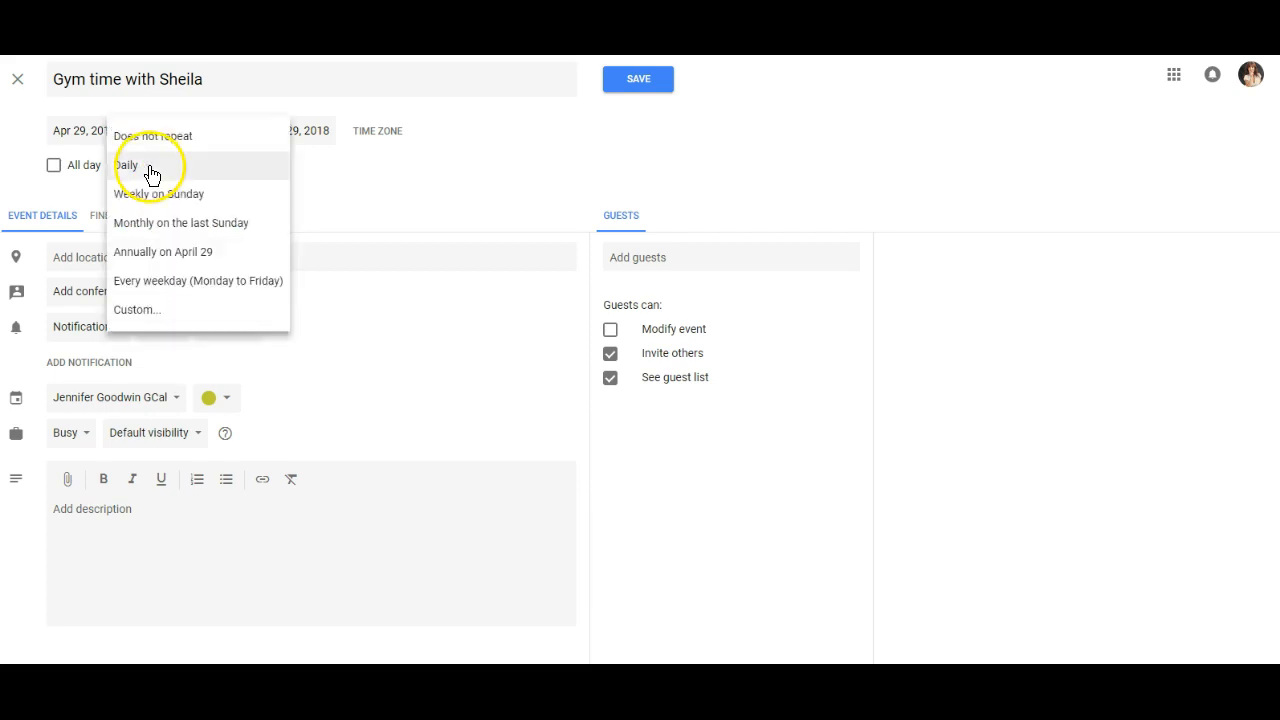
pyautogui.click(170, 290)
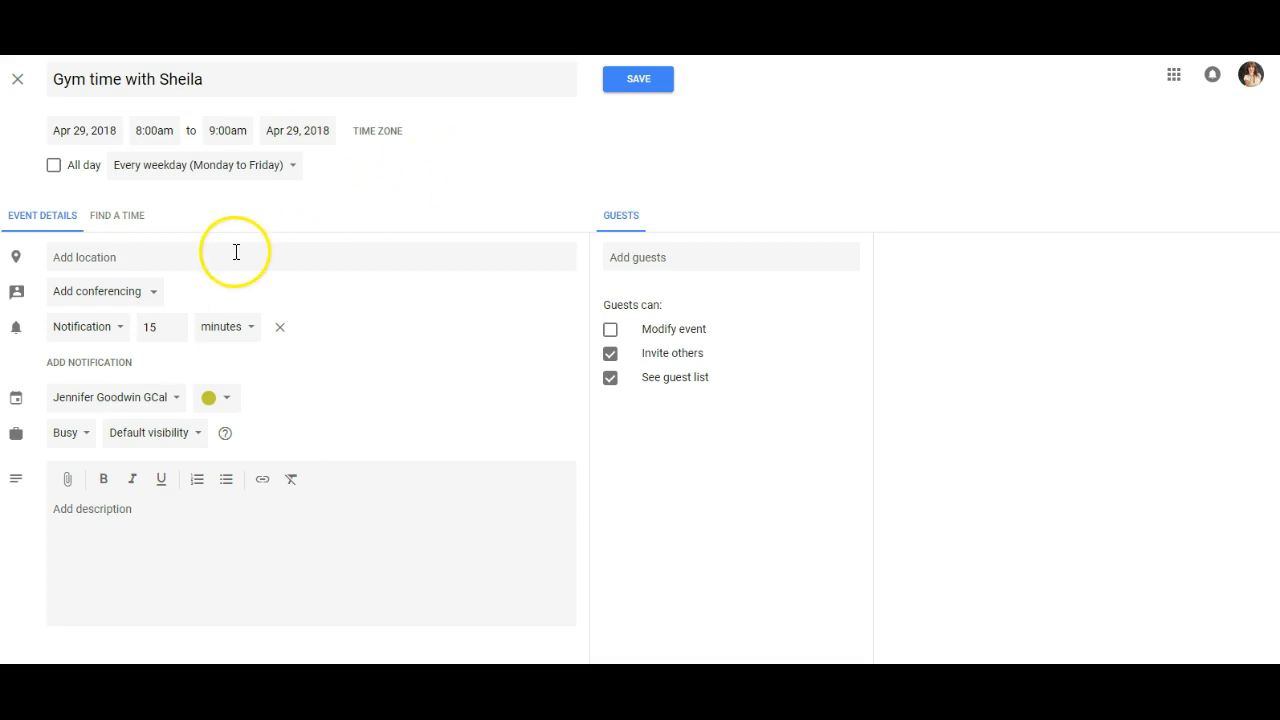
# Search for "Planet" as the event location and choose Planet Fitness - Jacksonville (Baymeadows), FL.
pyautogui.click(106, 259)
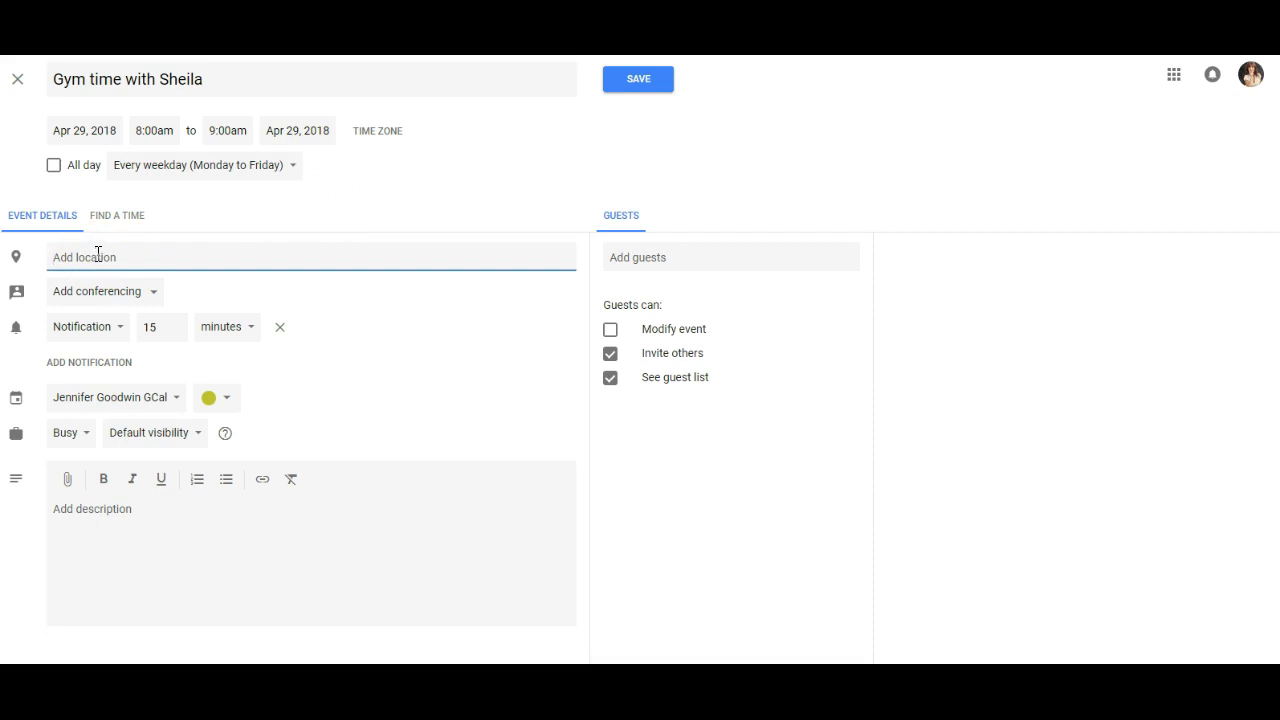
pyautogui.write('Planet')
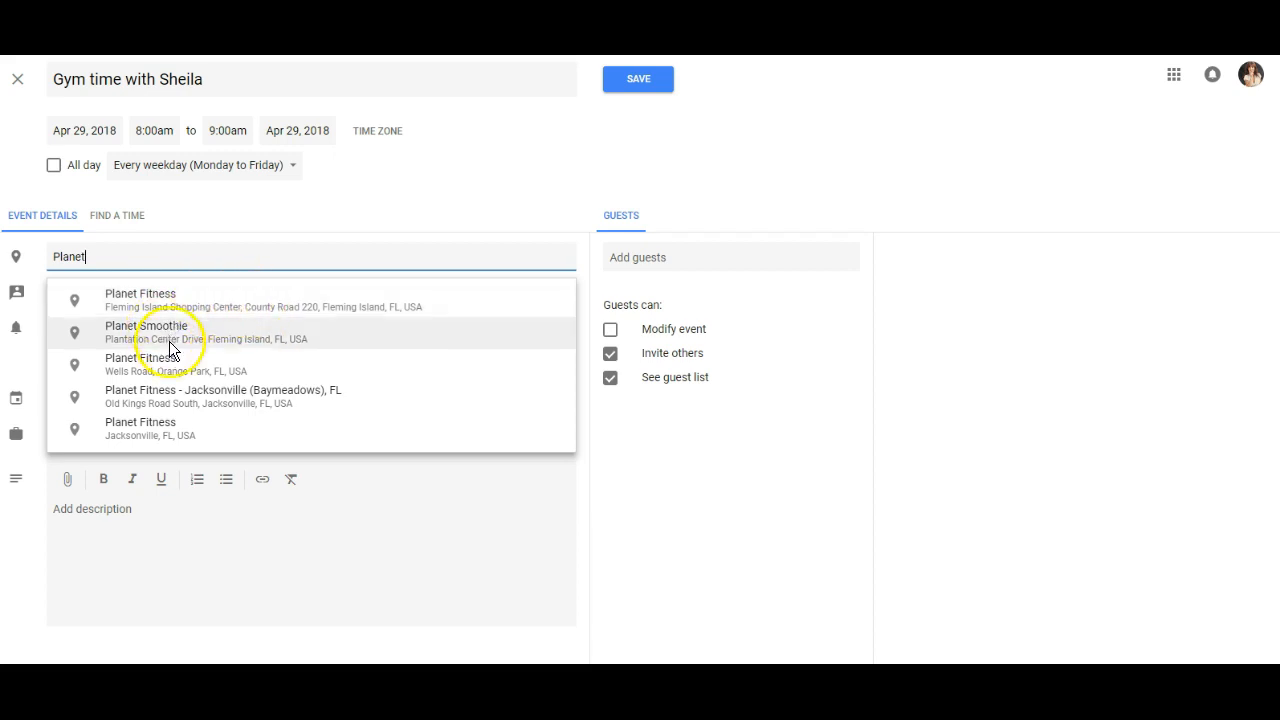
pyautogui.click(215, 392)
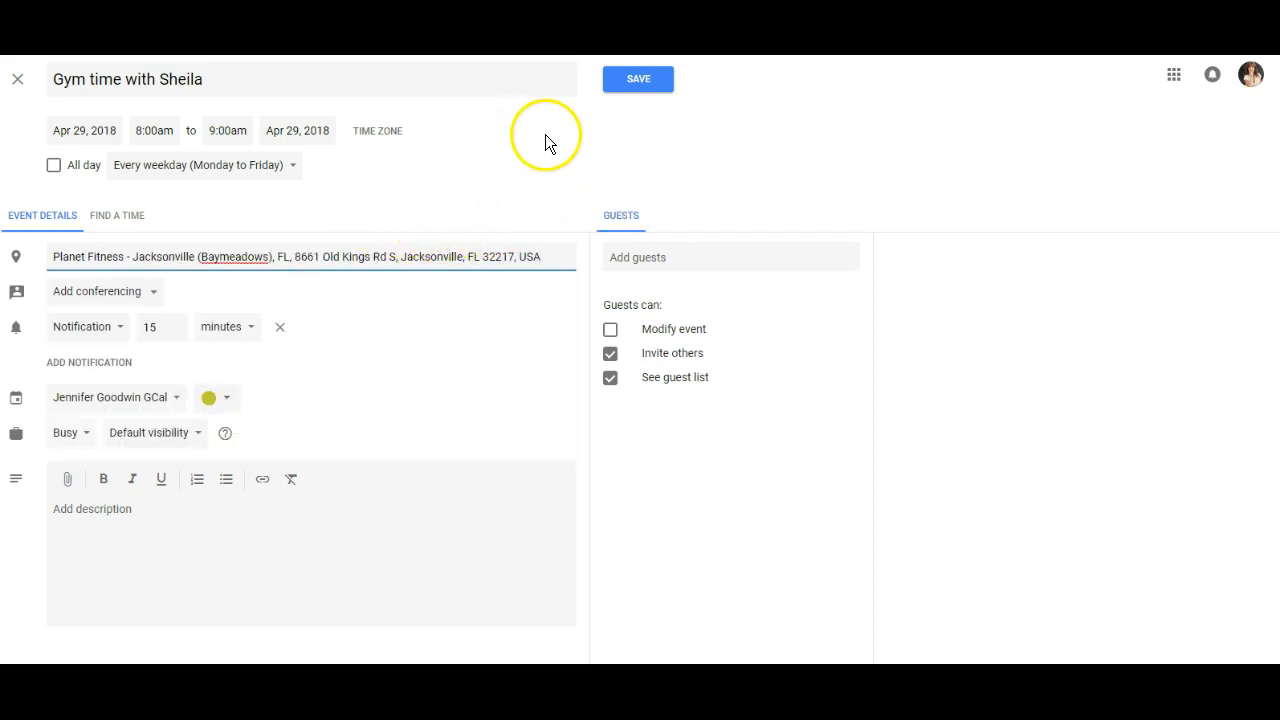
# Look at the suggested guests for the gym event and discard the event without saving it.
pyautogui.click(643, 256)
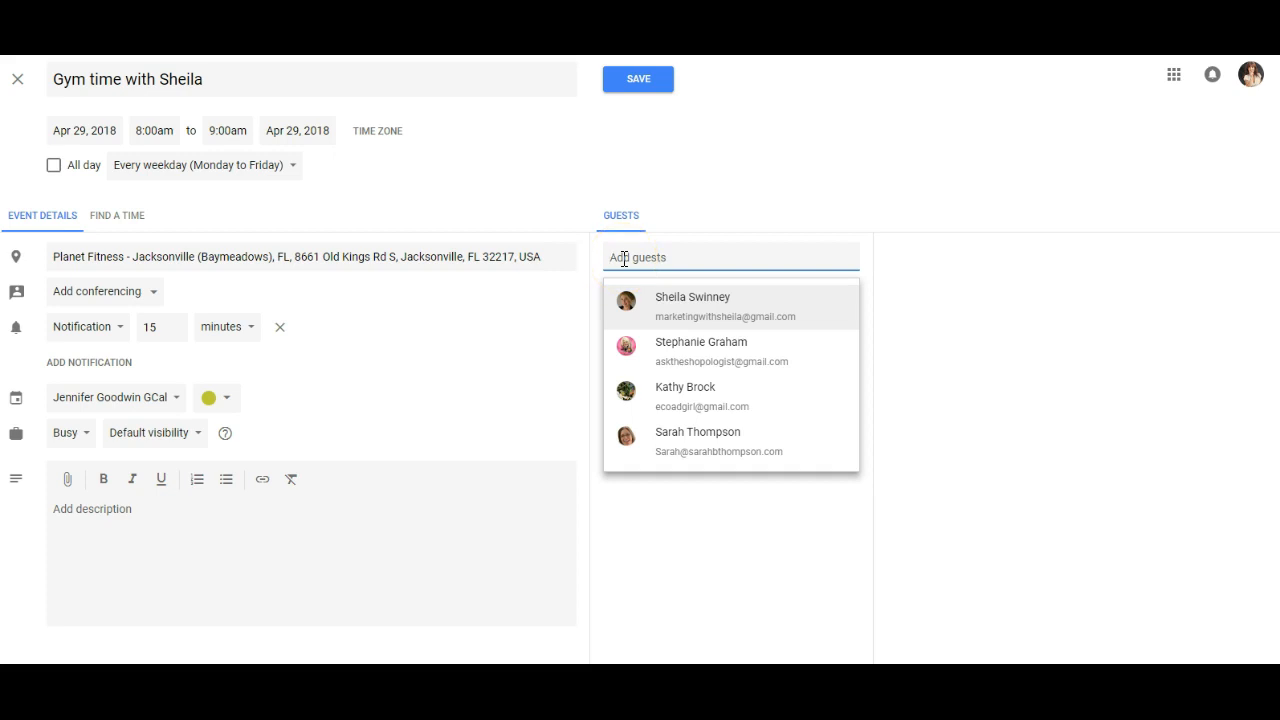
pyautogui.click(608, 163)
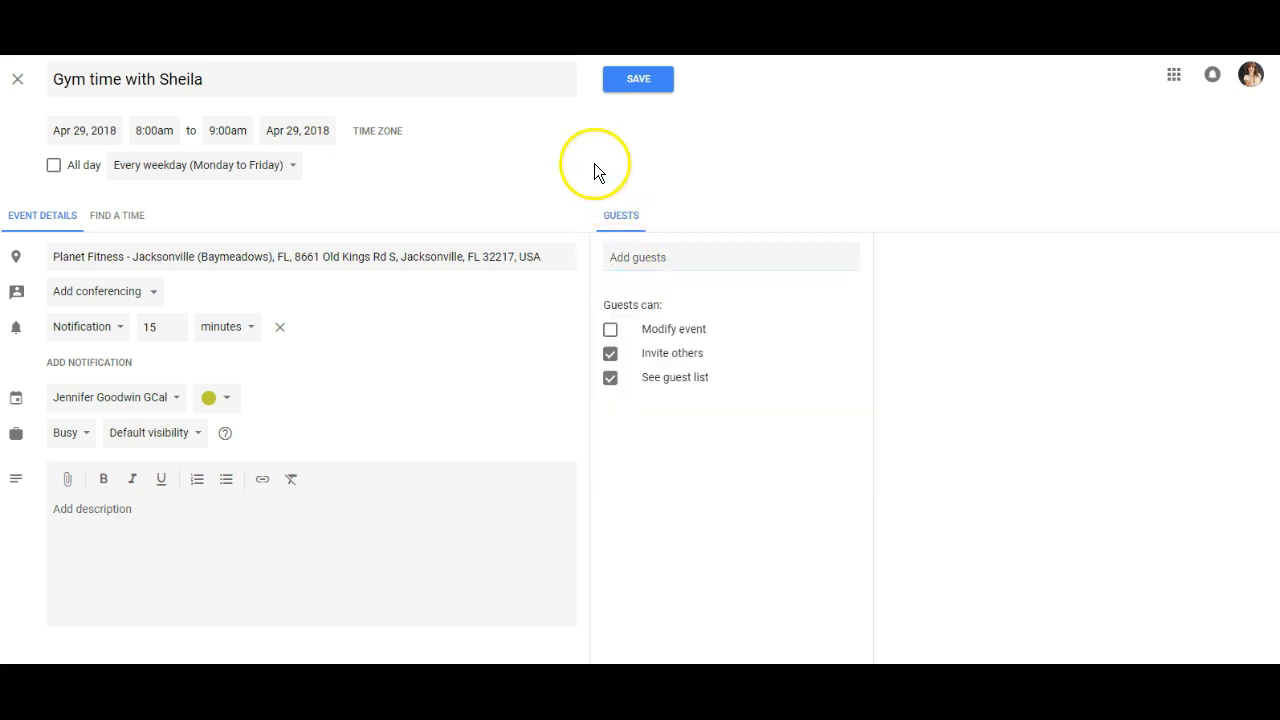
pyautogui.click(19, 81)
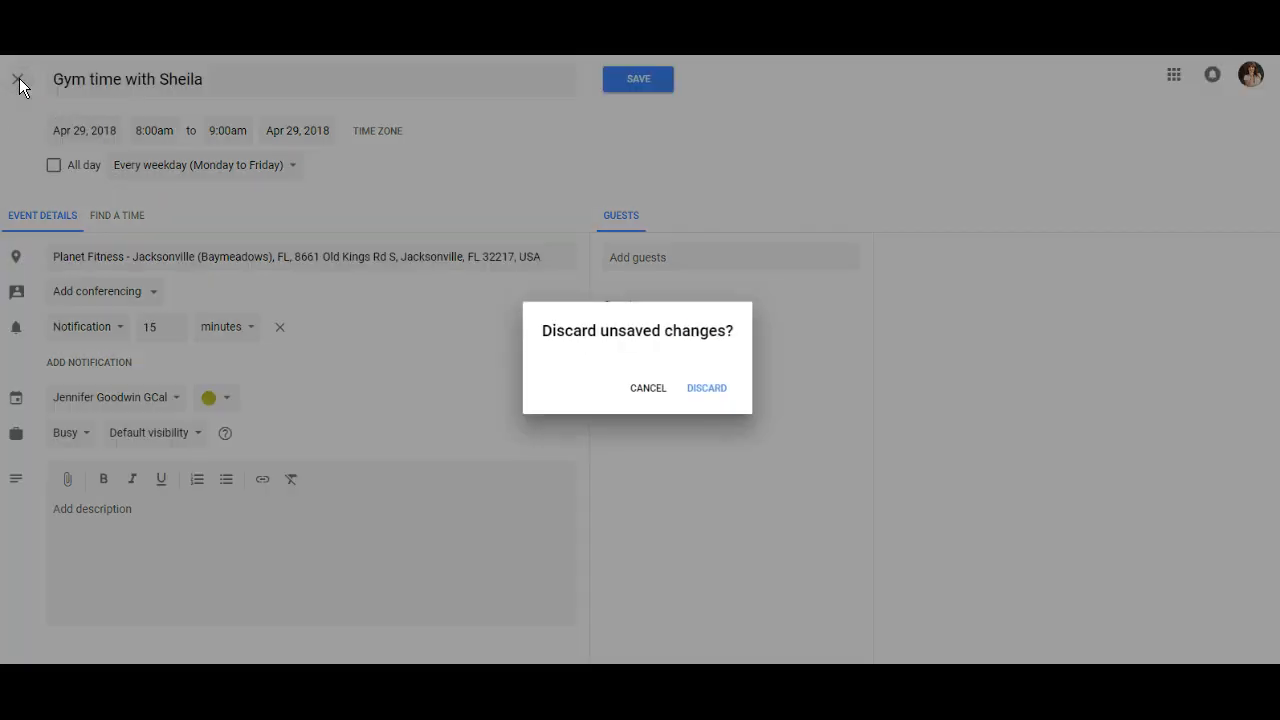
pyautogui.click(716, 394)
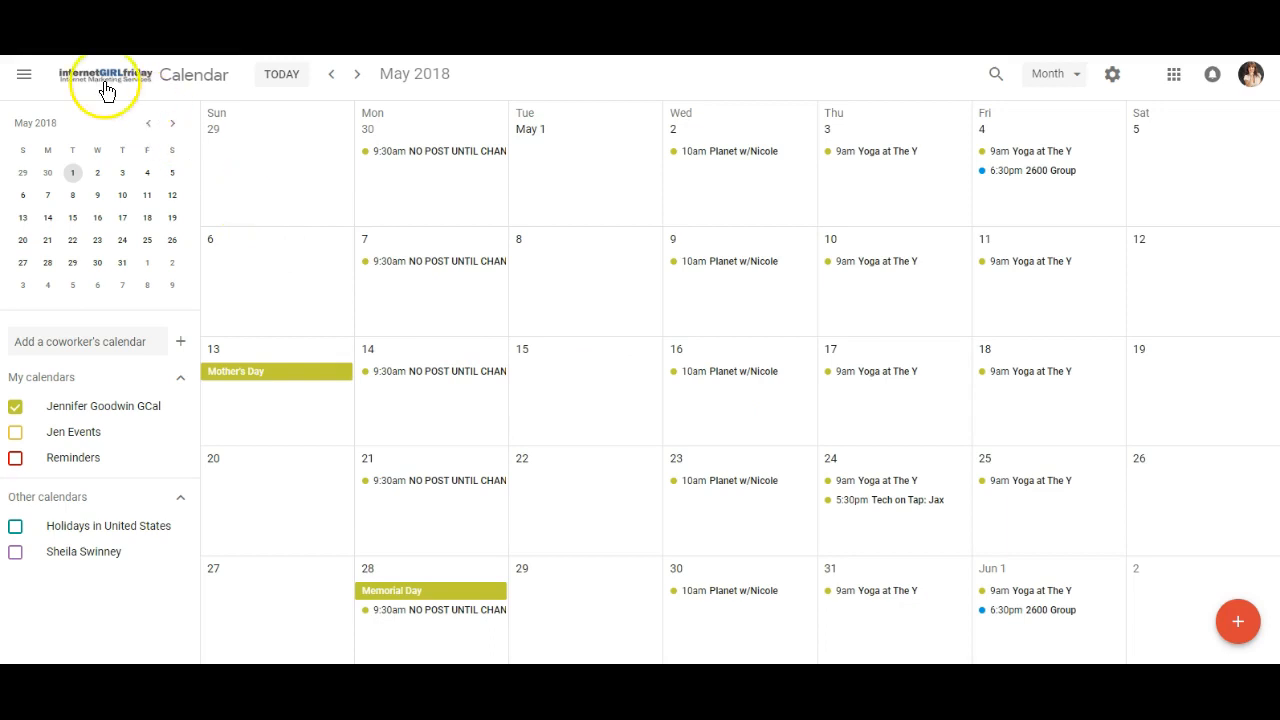
# Create a new event titled "Branding Meeting:" followed by the organizer's first name.
pyautogui.click(1238, 621)
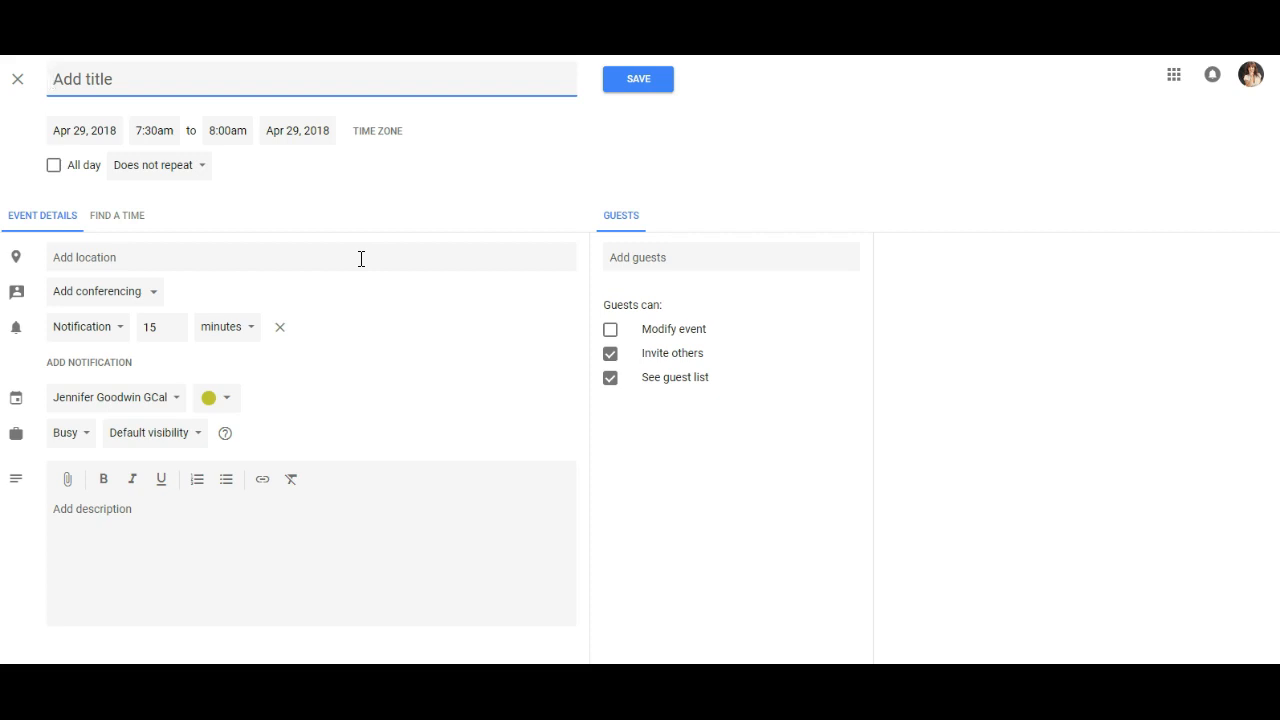
pyautogui.click(630, 260)
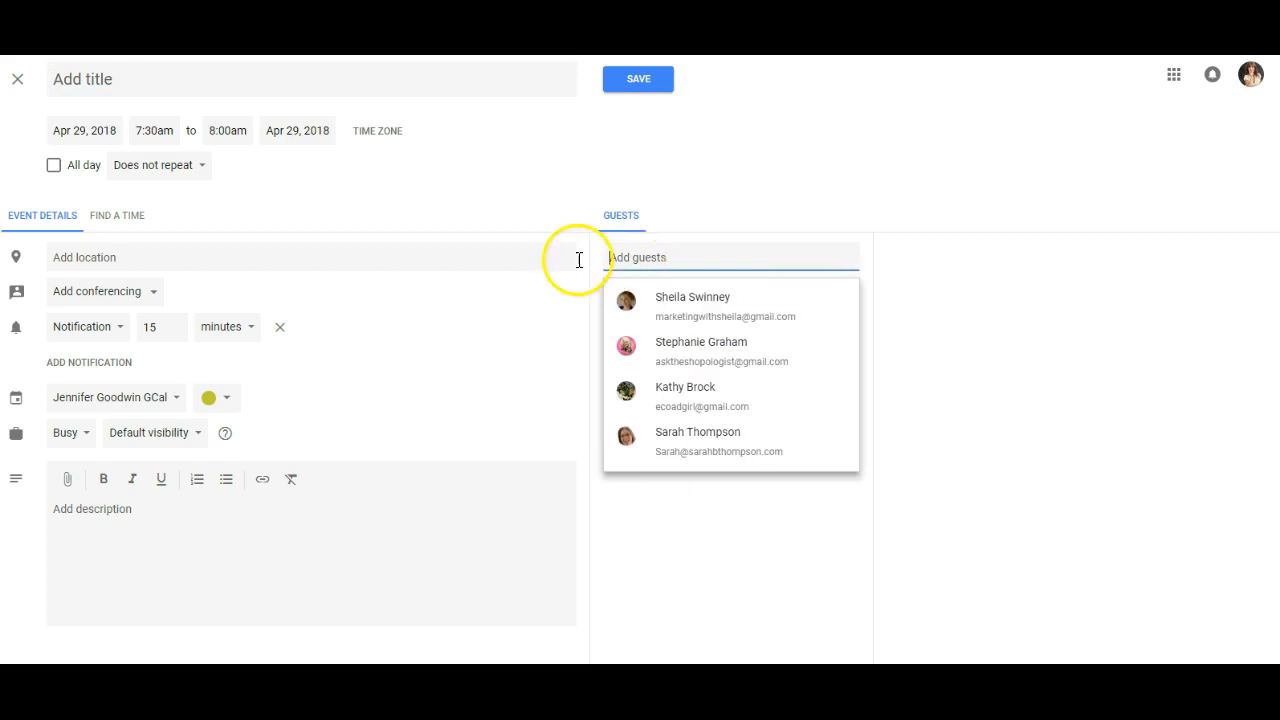
pyautogui.click(145, 77)
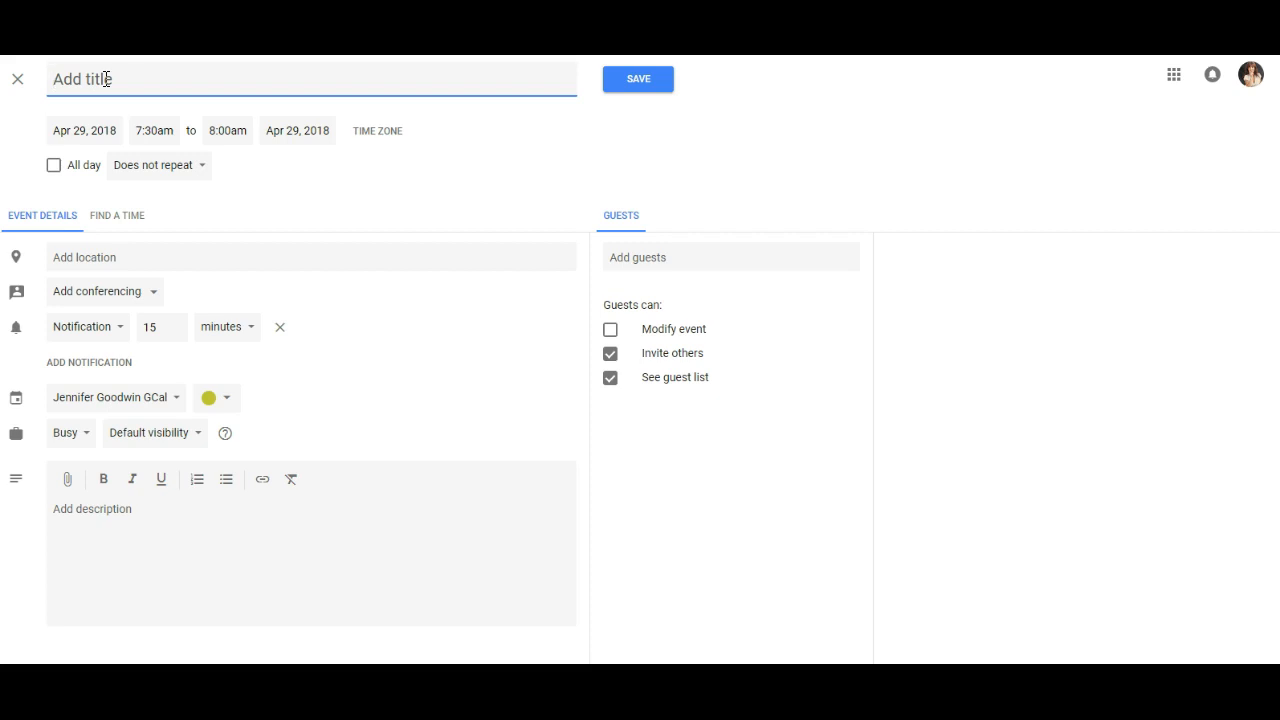
pyautogui.write('Branding Meeting')
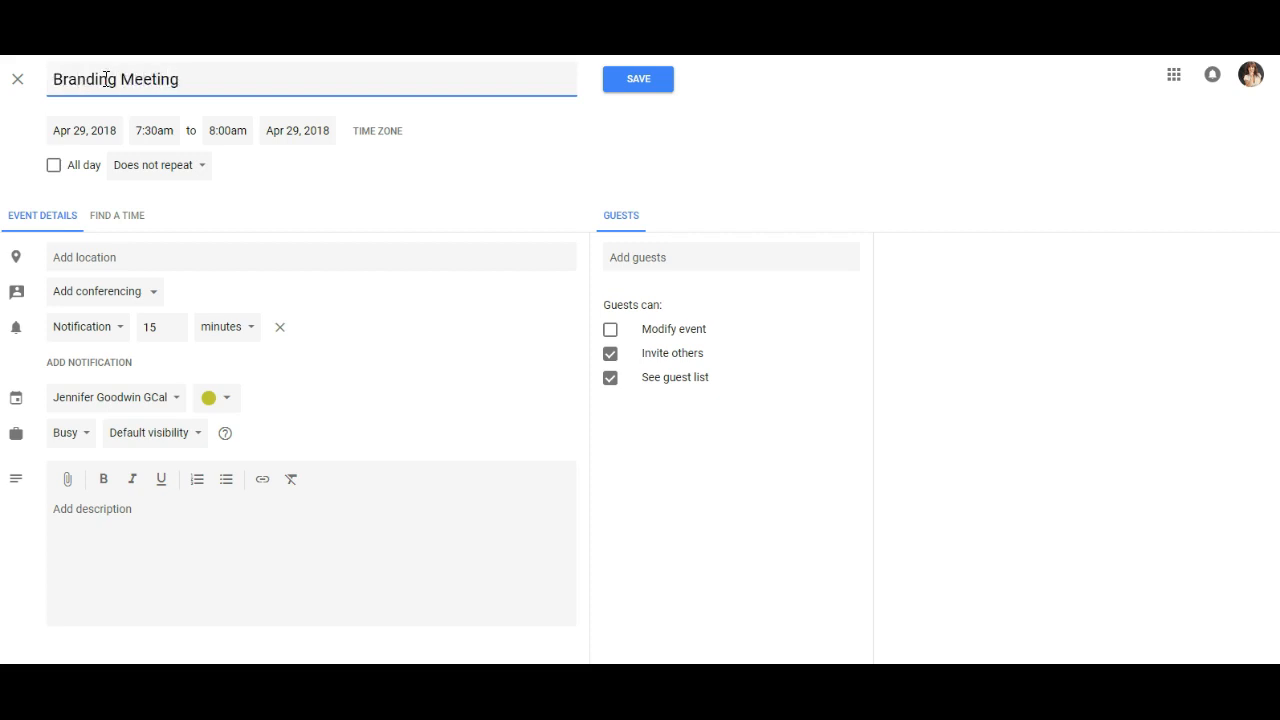
pyautogui.write(': Jennifer, IGF Tea')
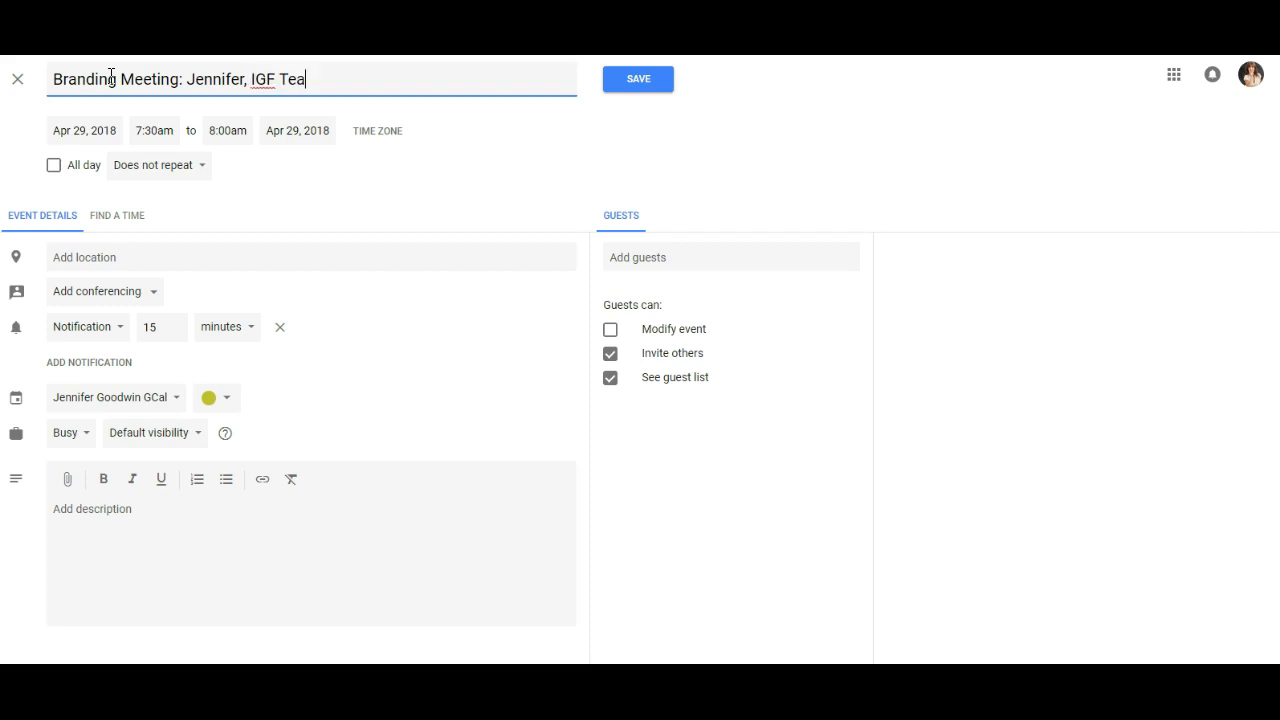
pyautogui.write('m, Sheila')
# Try extending the meeting title with "IGF Team" and the guest's first name, and remove that addition.
pyautogui.press('BackSpace')
pyautogui.press('BackSpace')
pyautogui.press('BackSpace')
pyautogui.press('BackSpace')
pyautogui.press('BackSpace')
pyautogui.press('BackSpace')
pyautogui.press('BackSpace')
pyautogui.press('BackSpace')
pyautogui.press('BackSpace')
pyautogui.press('BackSpace')
pyautogui.press('BackSpace')
pyautogui.press('BackSpace')
pyautogui.press('BackSpace')
pyautogui.press('BackSpace')
pyautogui.press('BackSpace')
pyautogui.press('BackSpace')
pyautogui.press('BackSpace')
pyautogui.press('BackSpace')
pyautogui.press('BackSpace')
pyautogui.write('r')
# Enter "Skype:" followed by the organizer's Skype username as the branding meeting's location.
pyautogui.click(142, 260)
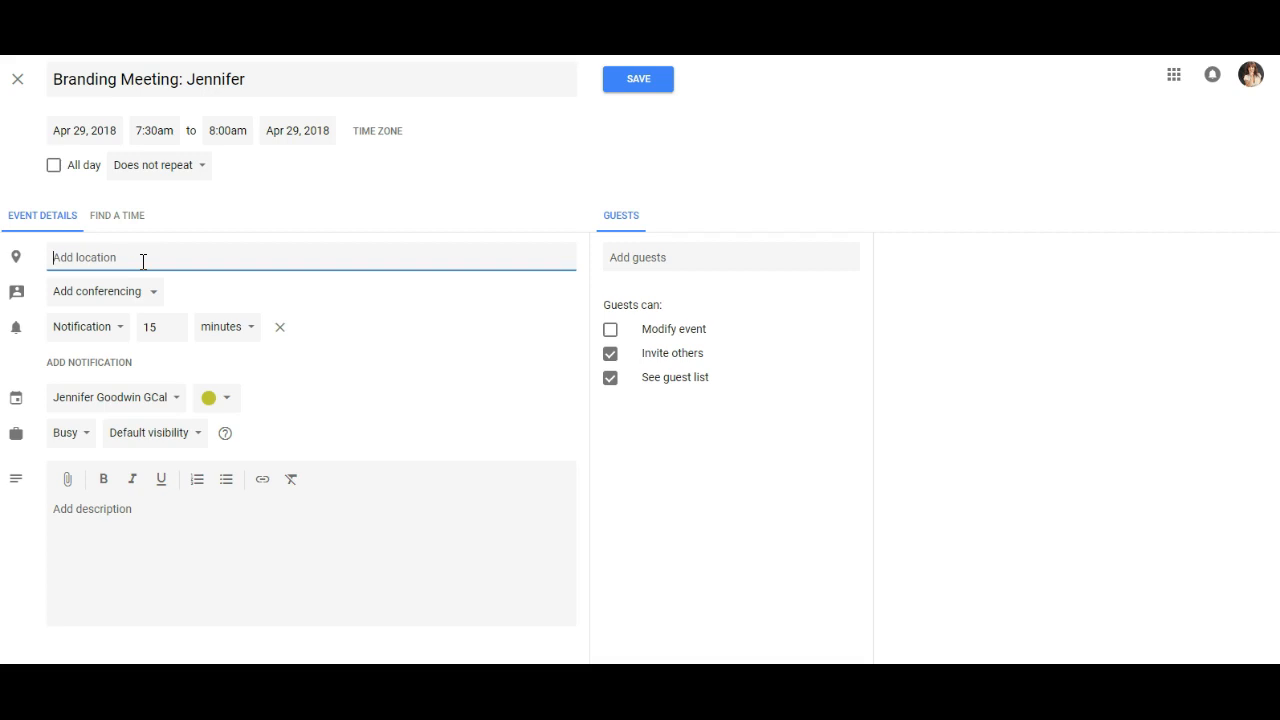
pyautogui.write('Skype: ')
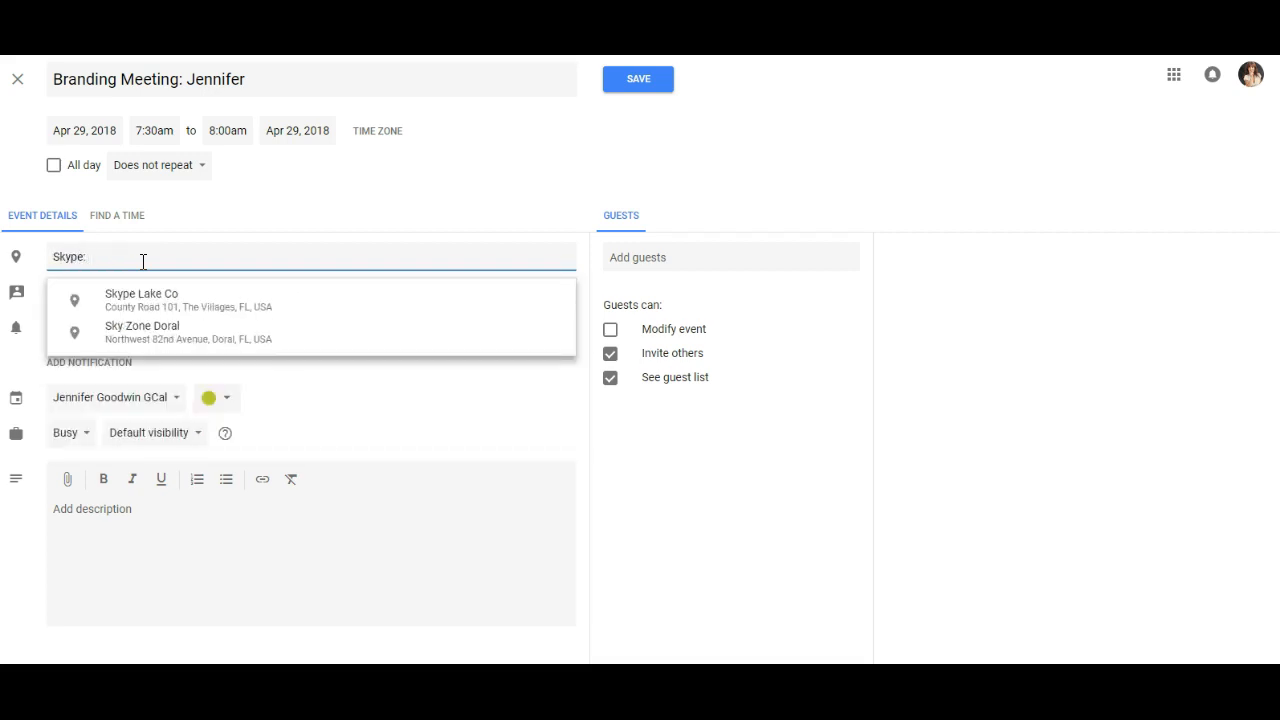
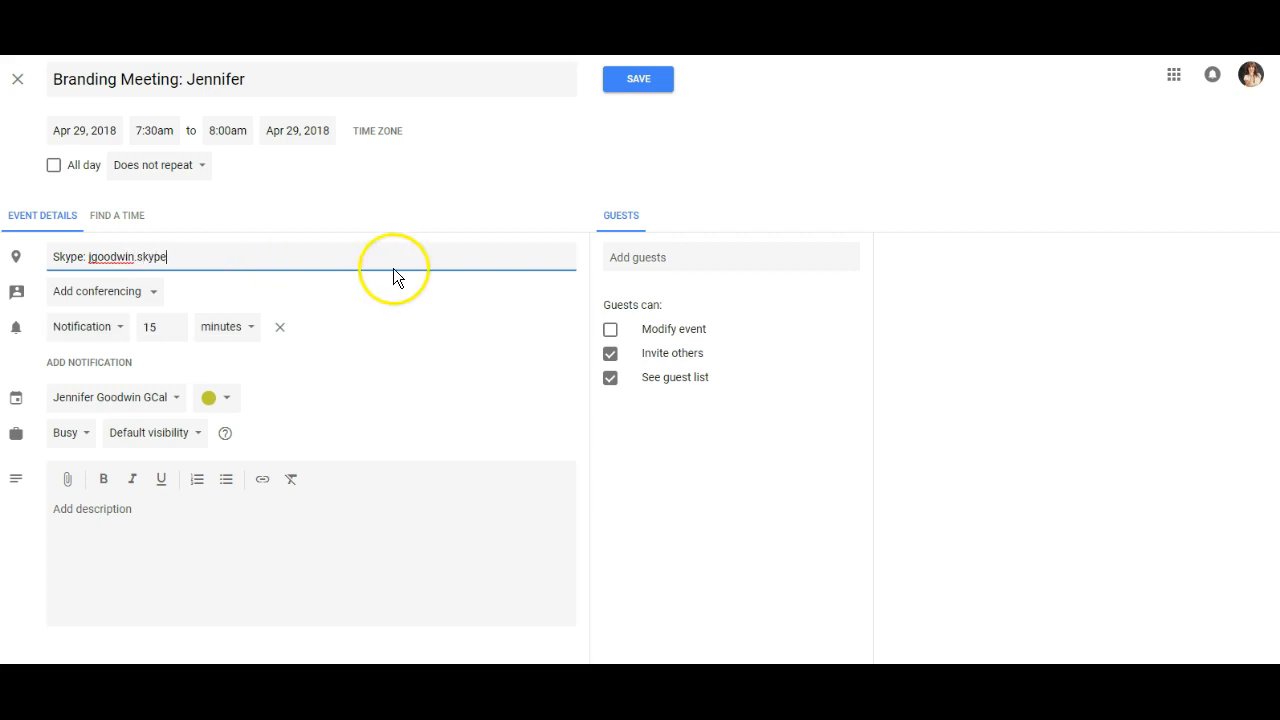
# Add the first suggested contact as a guest of the branding meeting.
pyautogui.click(668, 256)
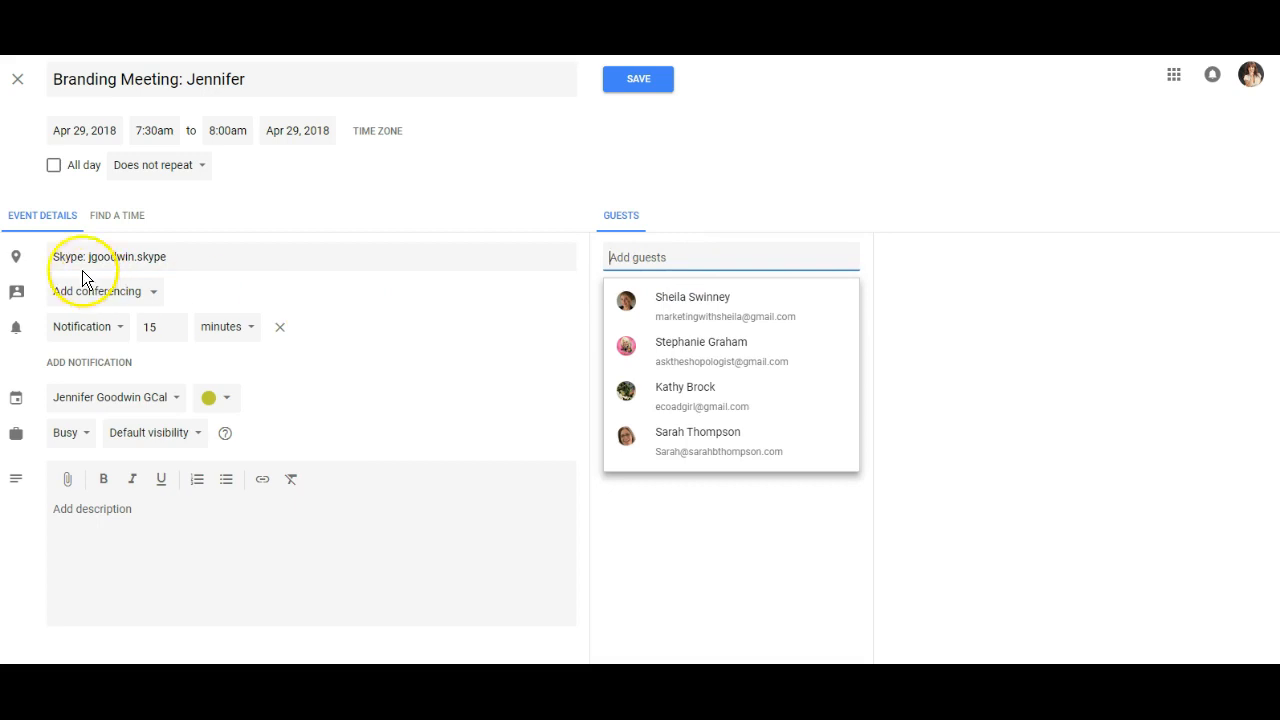
pyautogui.moveTo(52, 257); pyautogui.dragTo(186, 257)
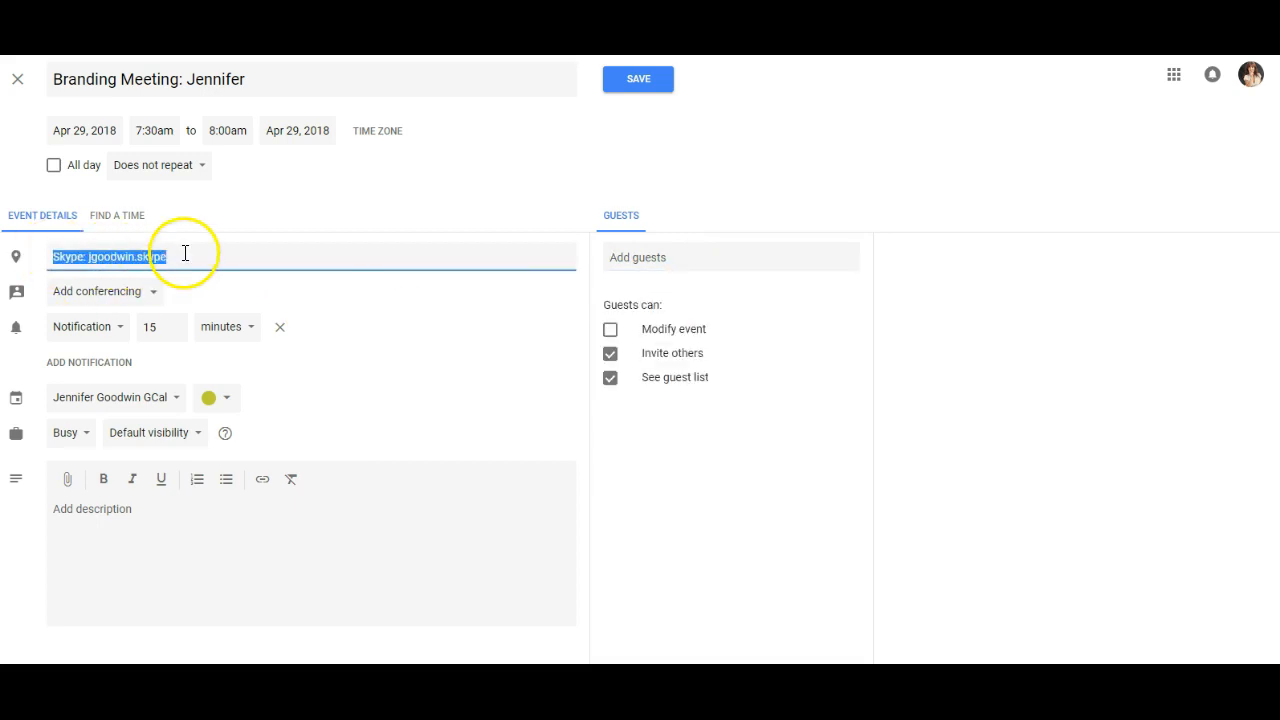
pyautogui.click(663, 259)
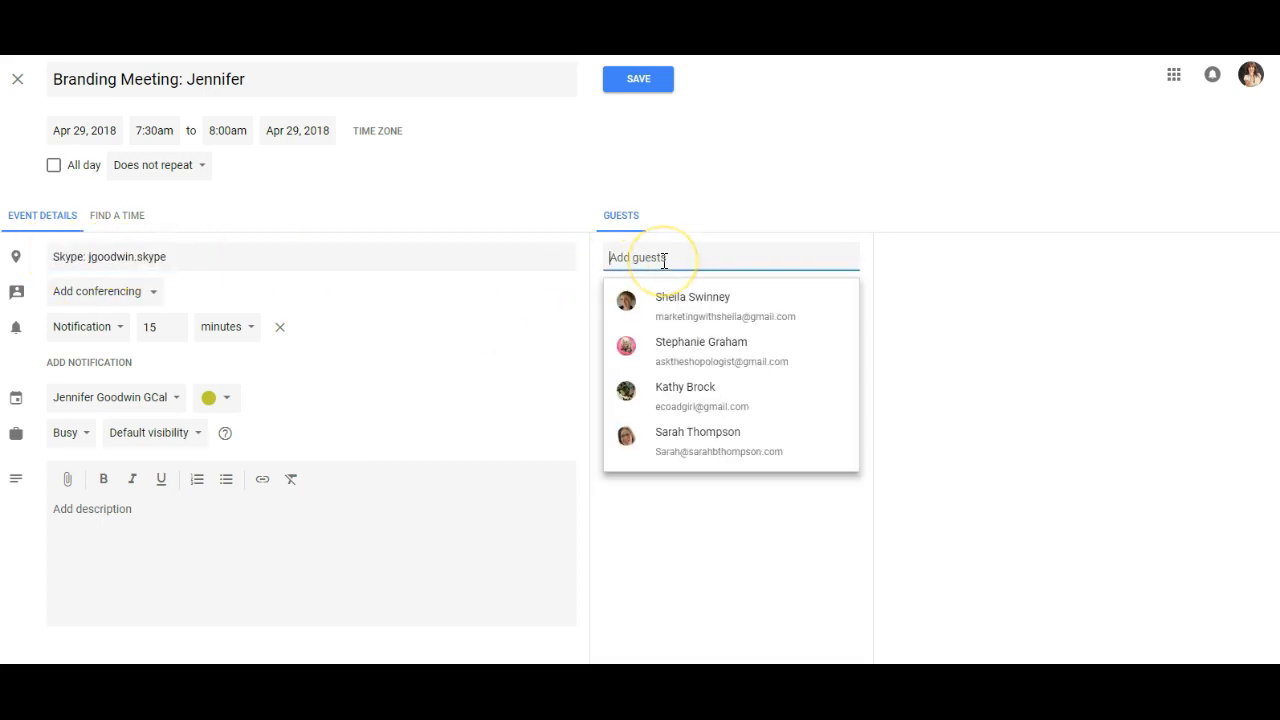
pyautogui.click(677, 309)
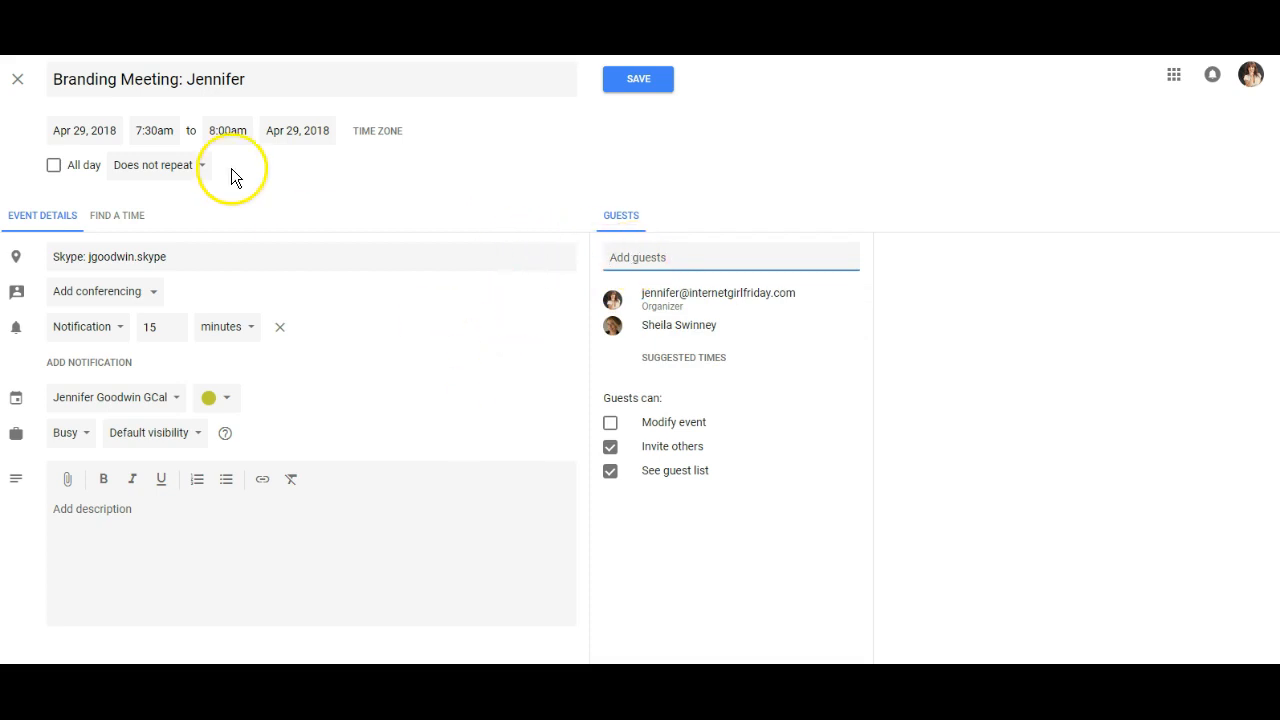
# Set the branding meeting's date to May 2, 2018 and its start time to 10:00am.
pyautogui.click(97, 128)
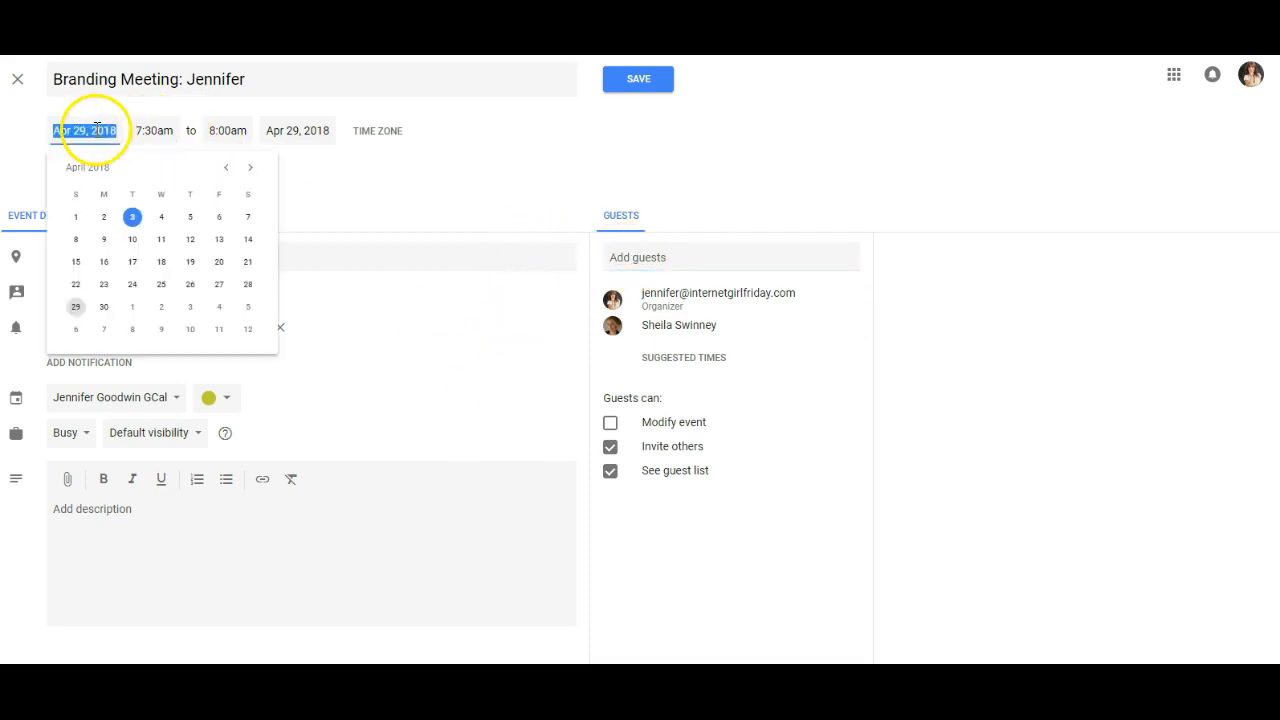
pyautogui.click(159, 307)
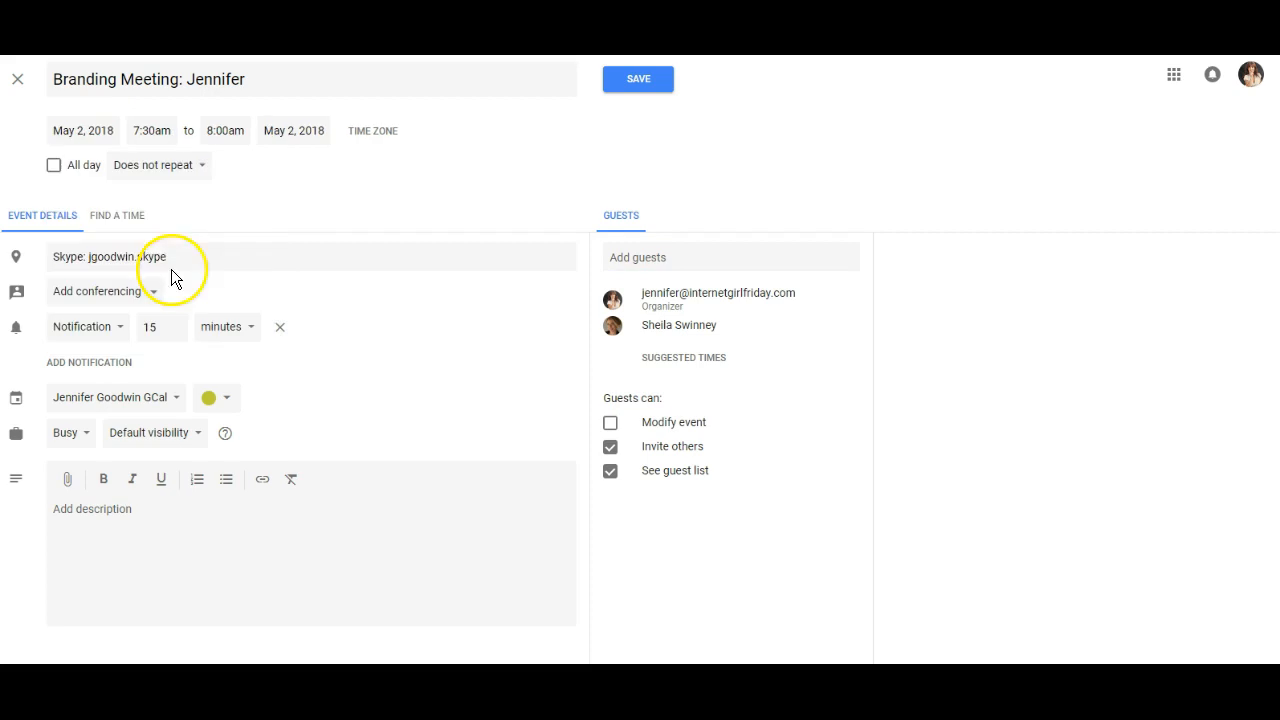
pyautogui.click(225, 130)
pyautogui.click(160, 131)
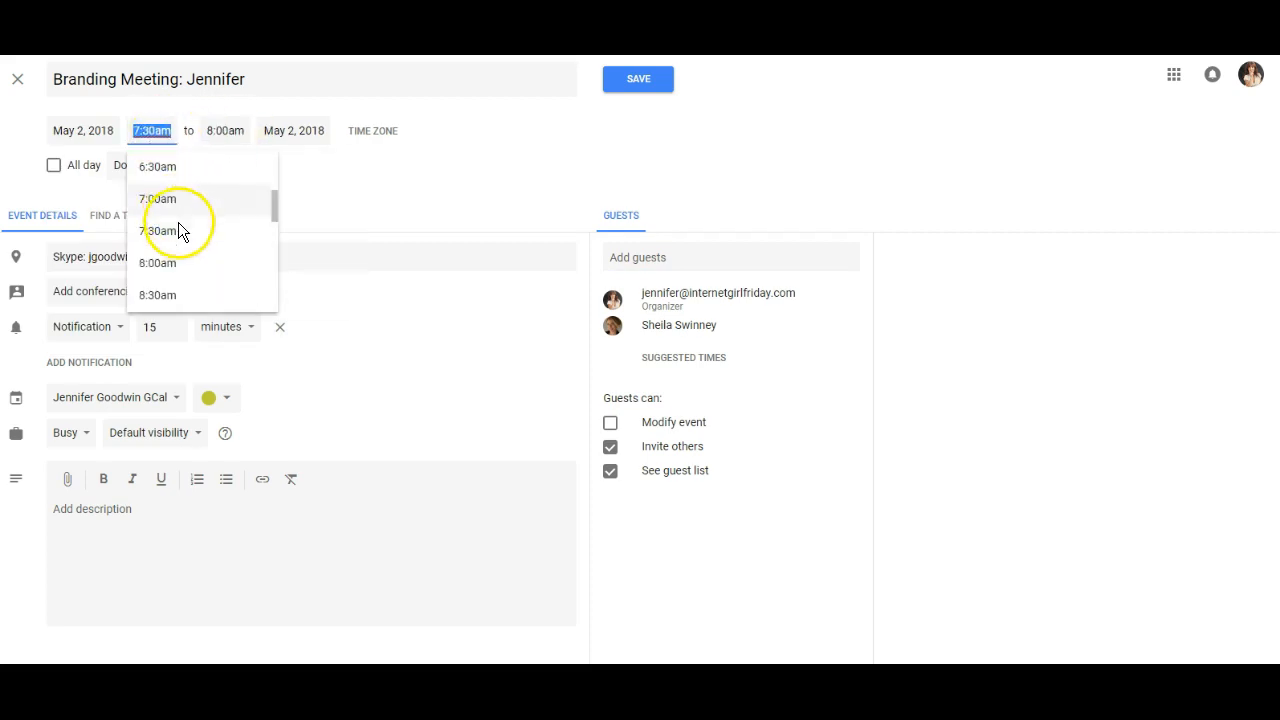
pyautogui.scroll(-2, 275, 249)
pyautogui.scroll(-1, 165, 294)
pyautogui.click(170, 252)
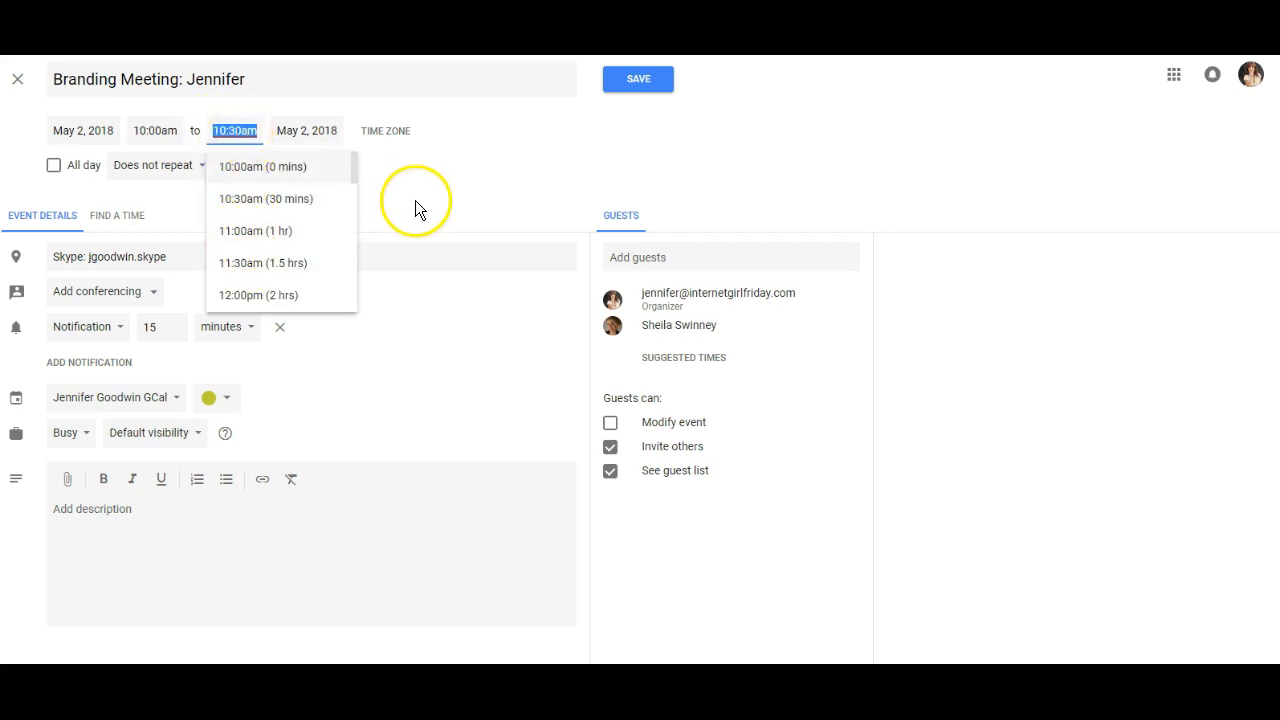
pyautogui.moveTo(415, 200); pyautogui.dragTo(164, 366)
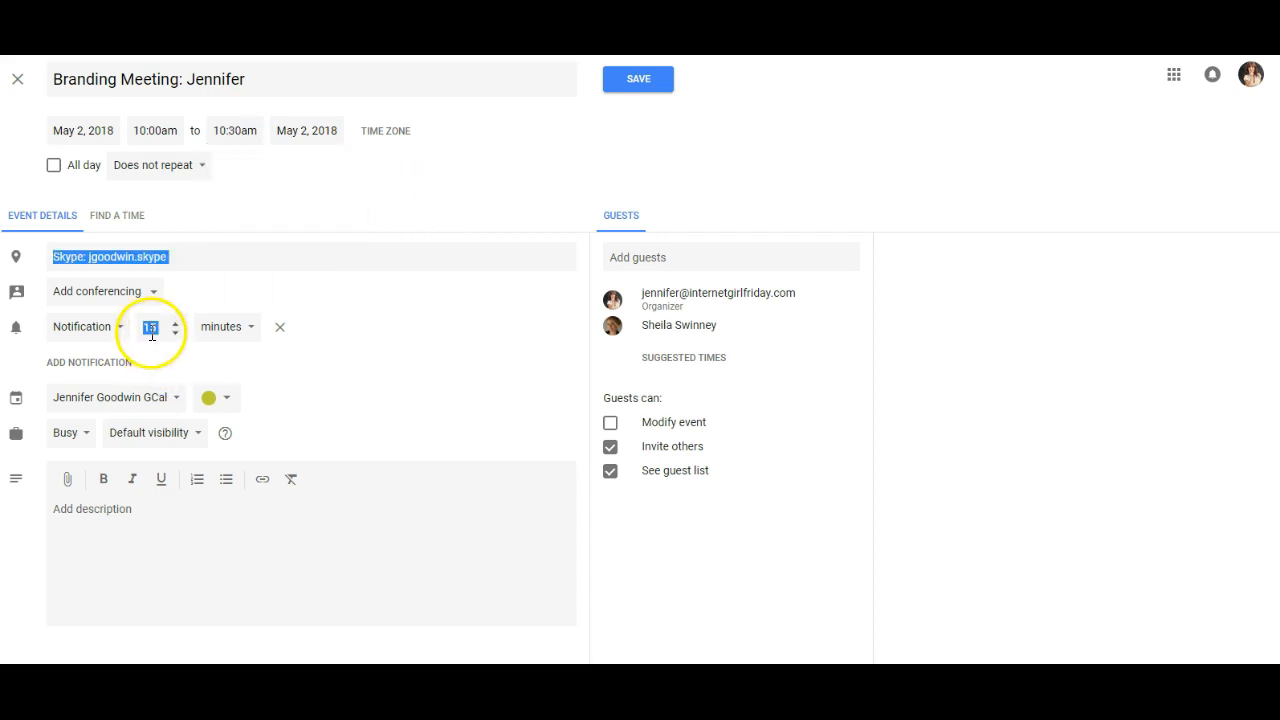
pyautogui.click(152, 334)
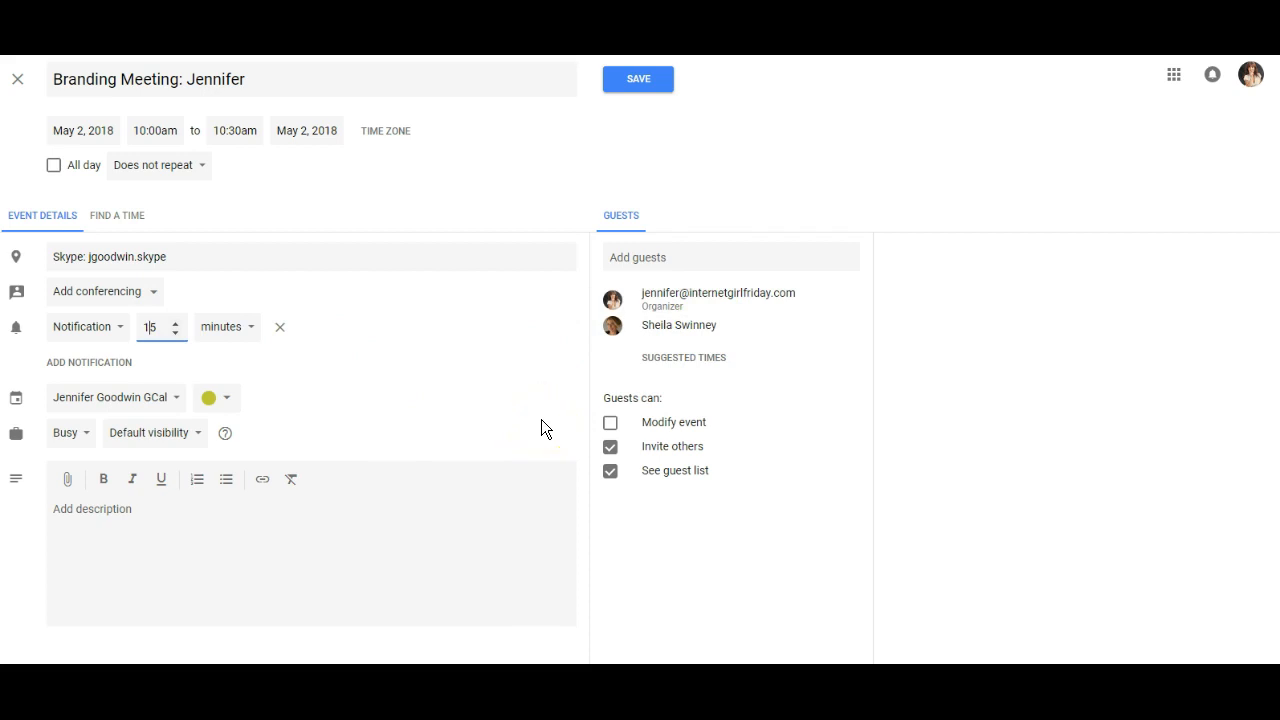
pyautogui.click(644, 92)
pyautogui.moveTo(645, 324); pyautogui.dragTo(719, 326)
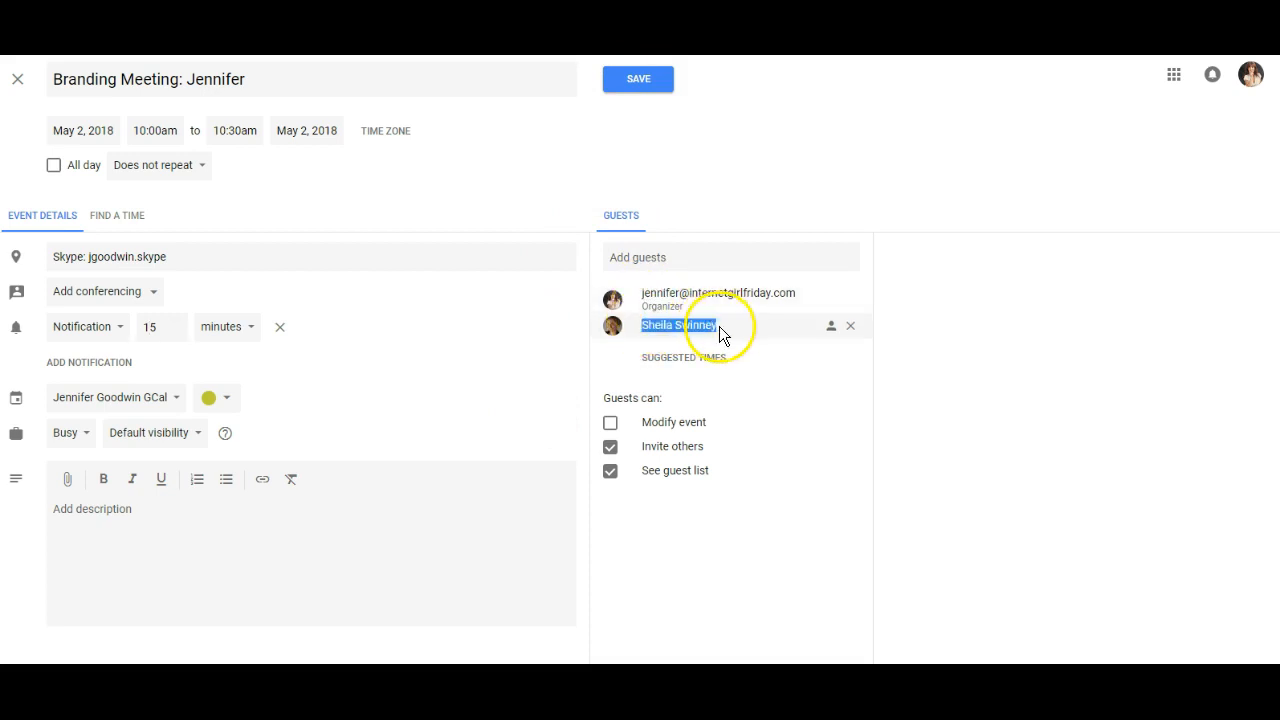
# Close the branding meeting without saving and discard its unsaved changes.
pyautogui.click(18, 81)
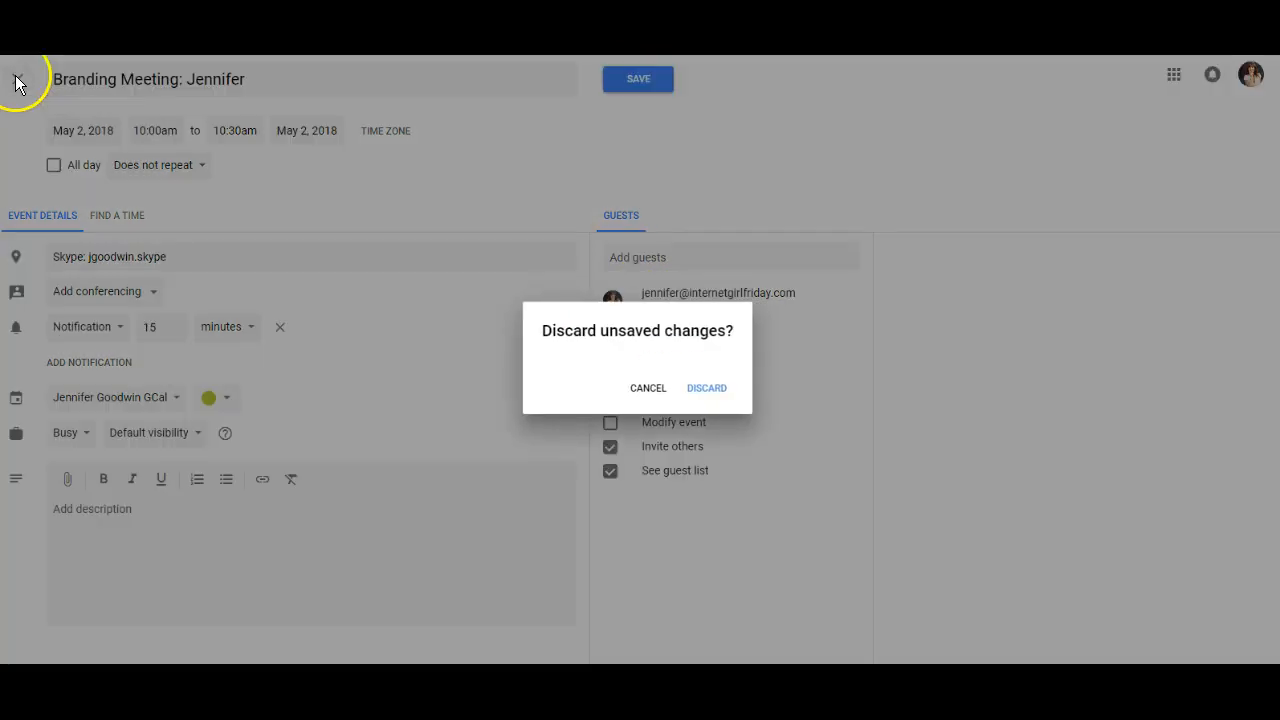
pyautogui.click(706, 391)
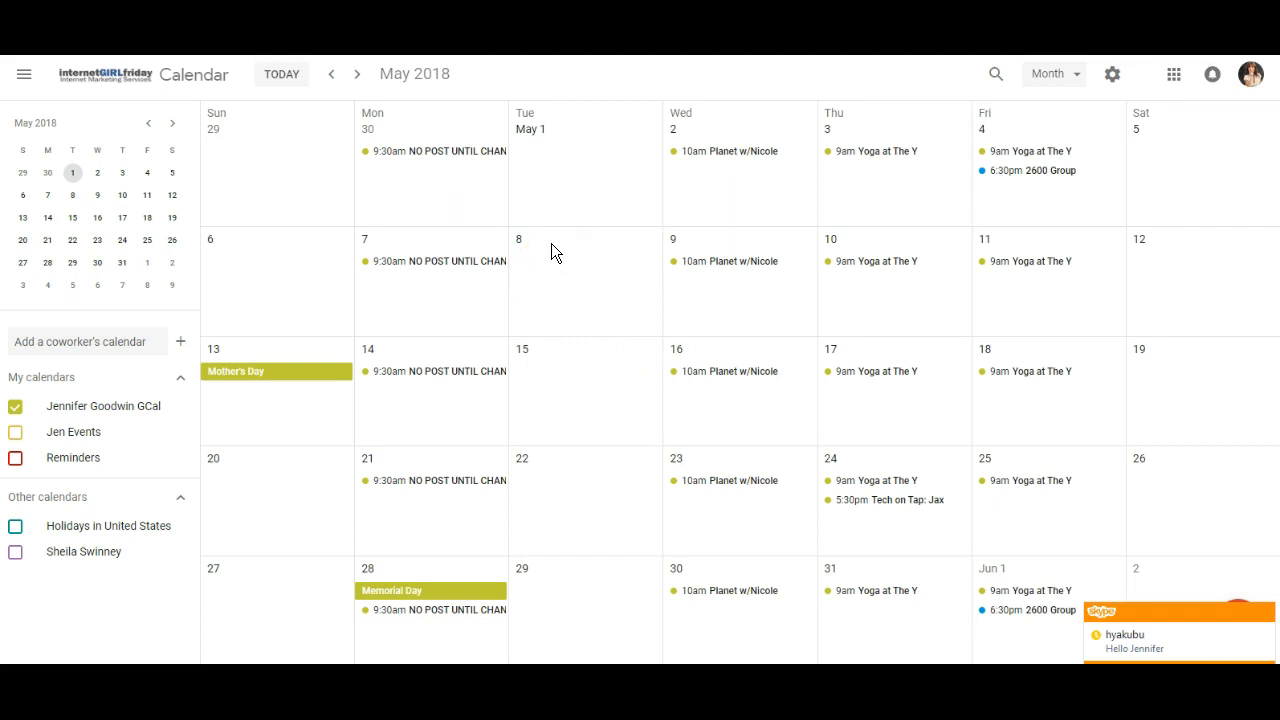
# Draft an event titled "Brakes, No availability" on May 8, 2018 from 11am to 5pm, and discard it.
pyautogui.click(518, 242)
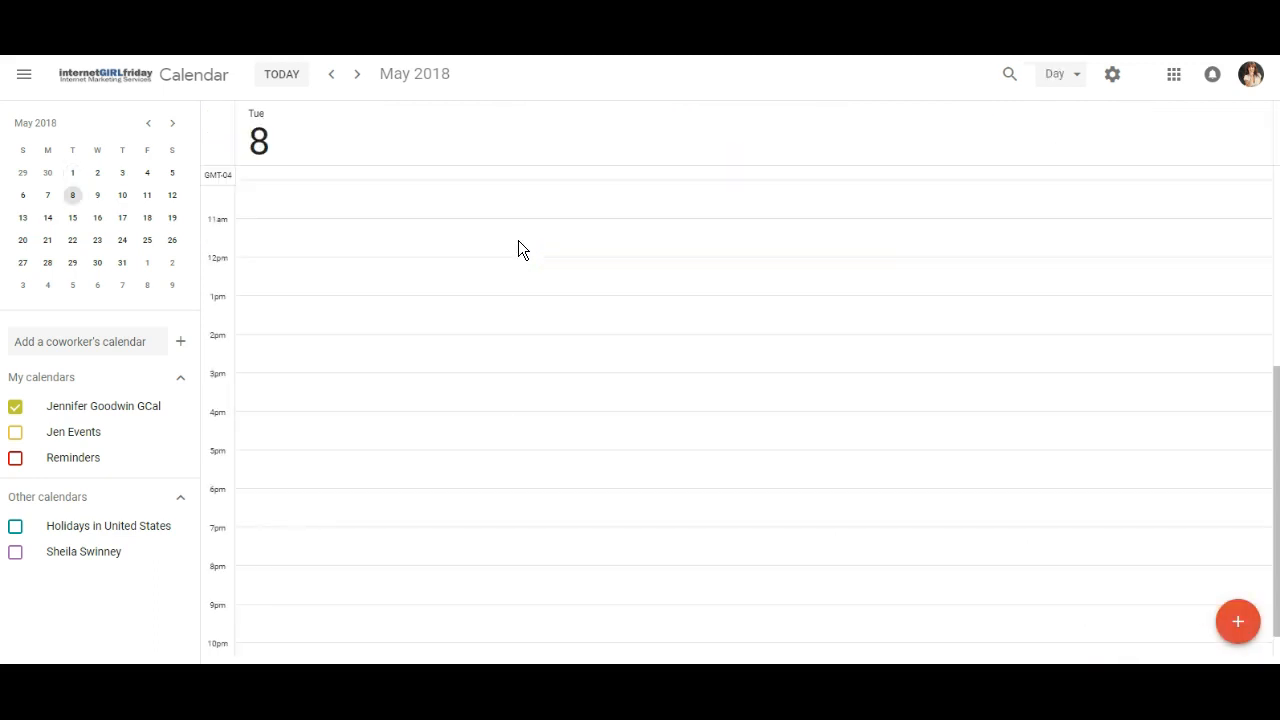
pyautogui.moveTo(348, 229); pyautogui.dragTo(360, 449)
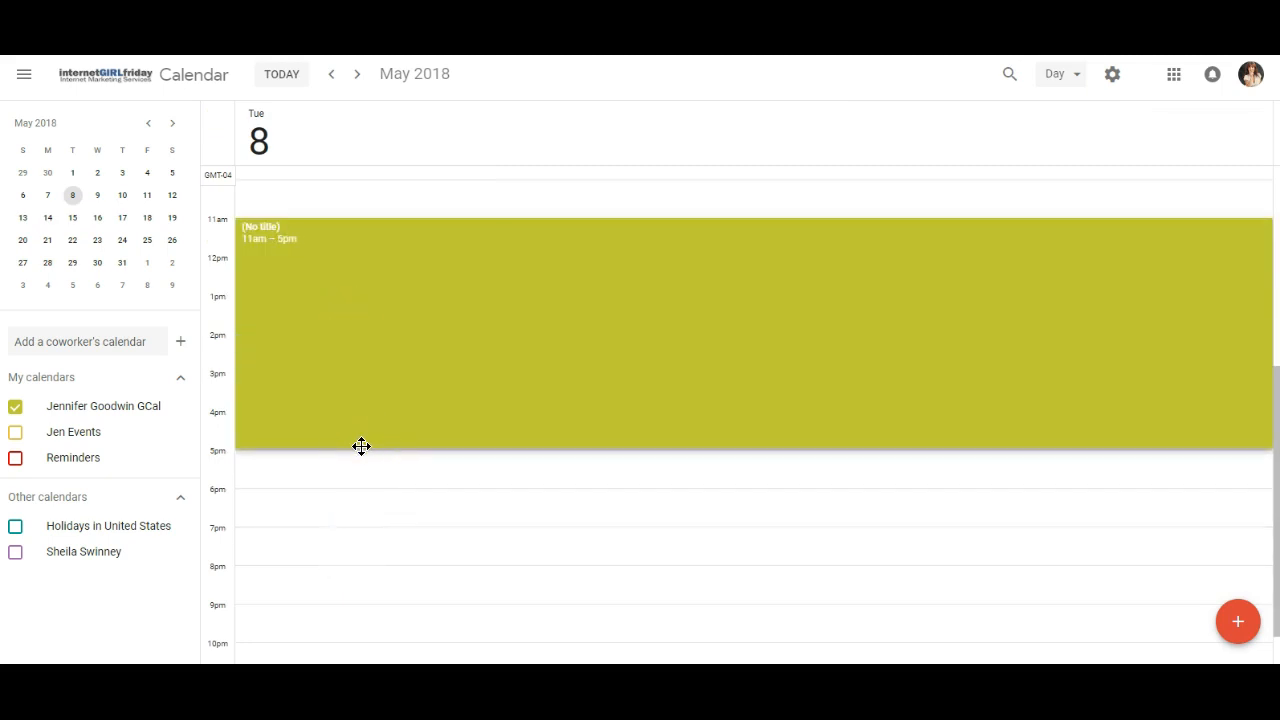
pyautogui.write('Brakes, No avail')
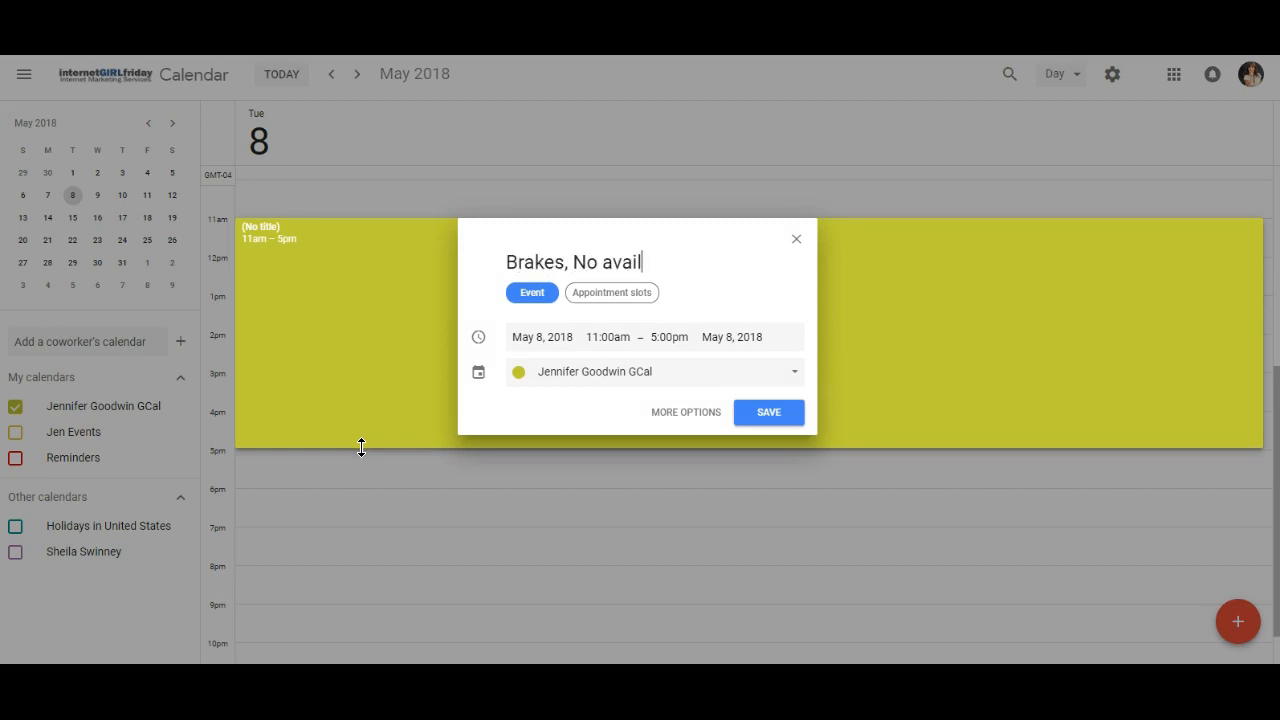
pyautogui.write('ability')
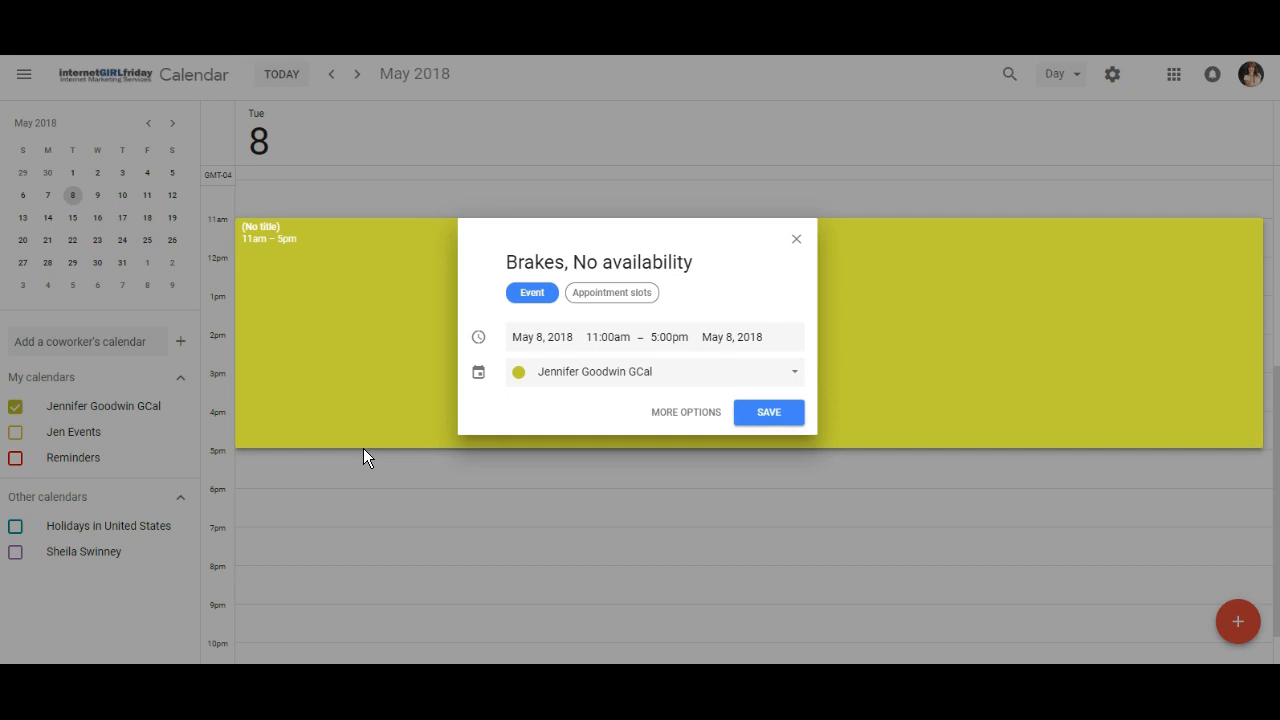
pyautogui.click(797, 241)
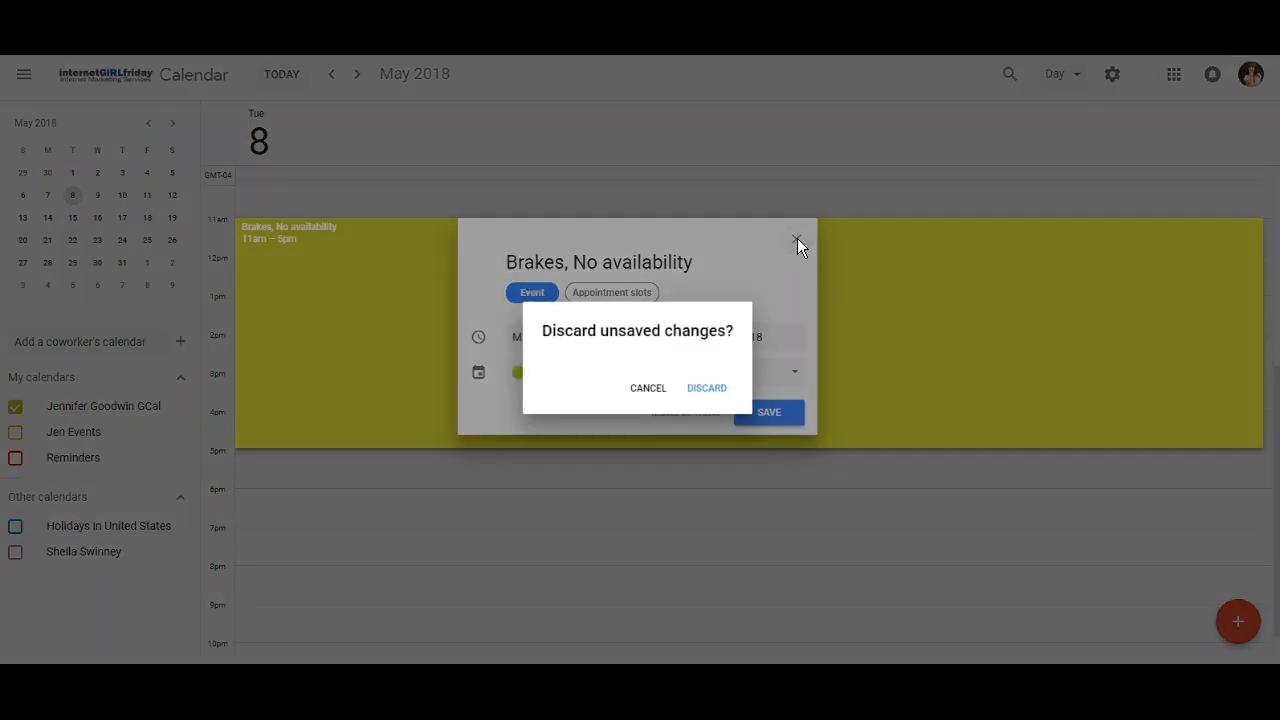
pyautogui.click(714, 389)
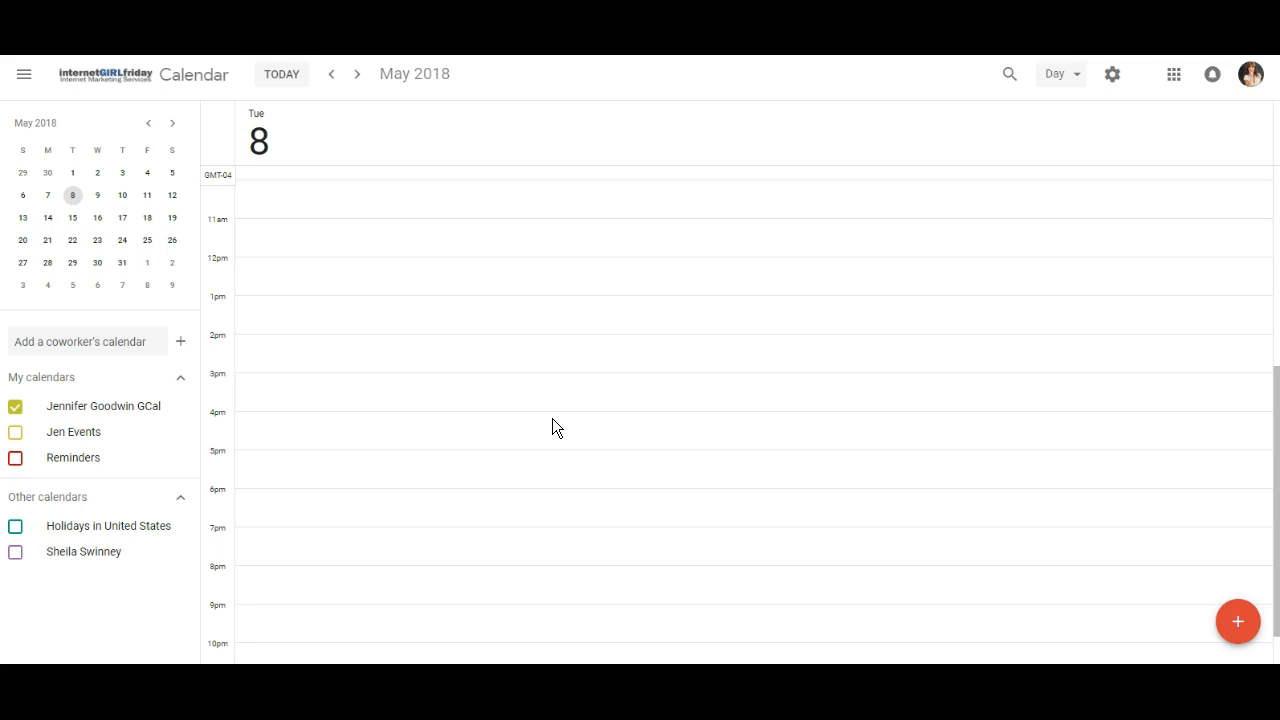
# Look through the days before May 8, switch the calendar to month view, and browse back to April 2018.
pyautogui.click(334, 78)
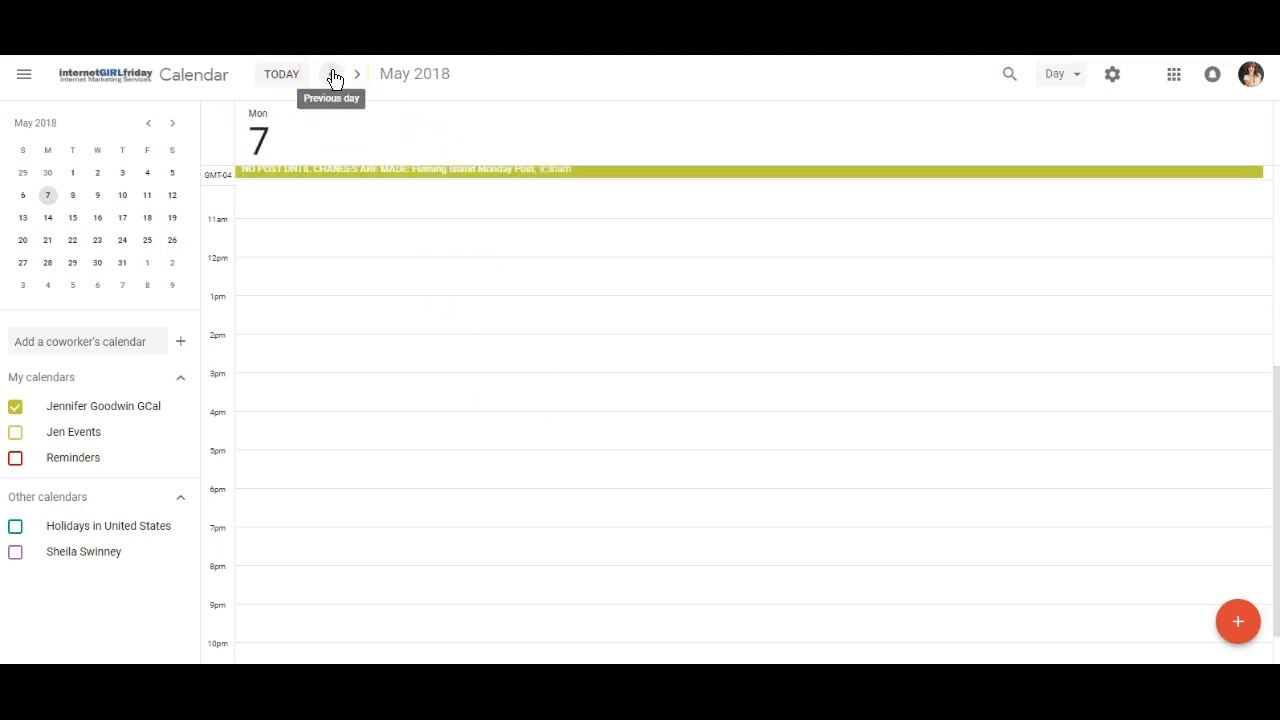
pyautogui.click(334, 78)
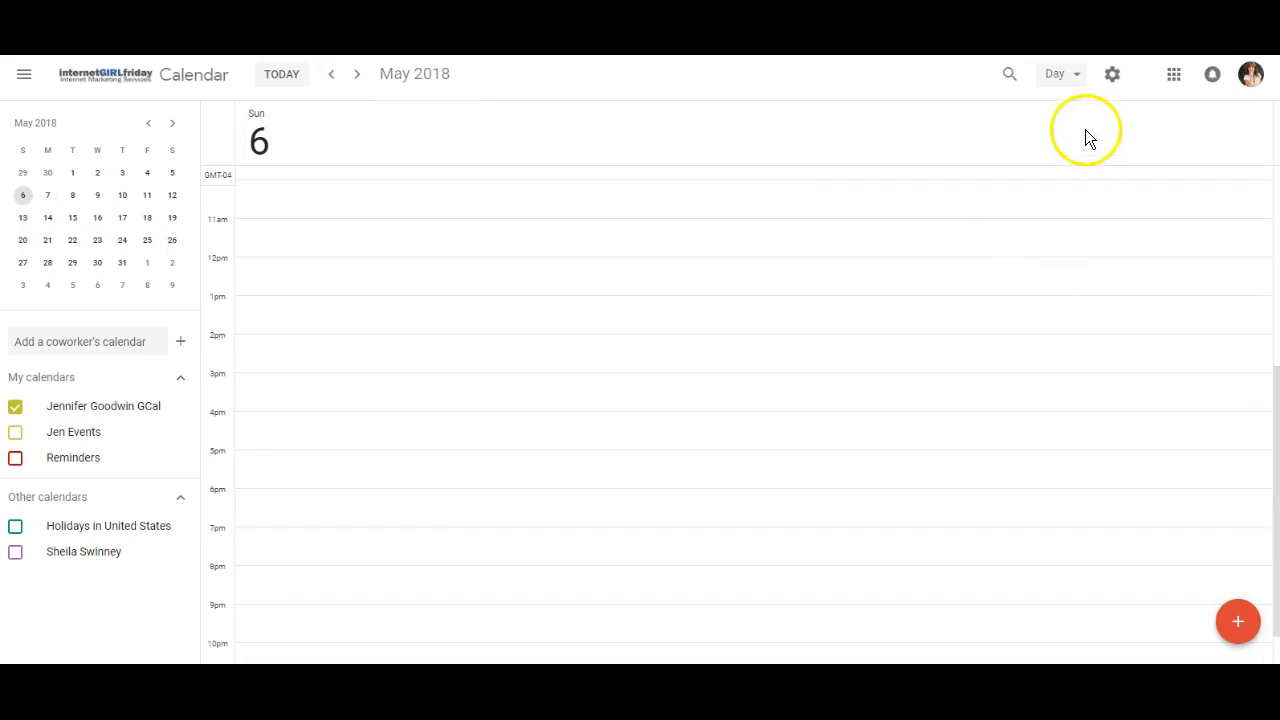
pyautogui.click(1075, 80)
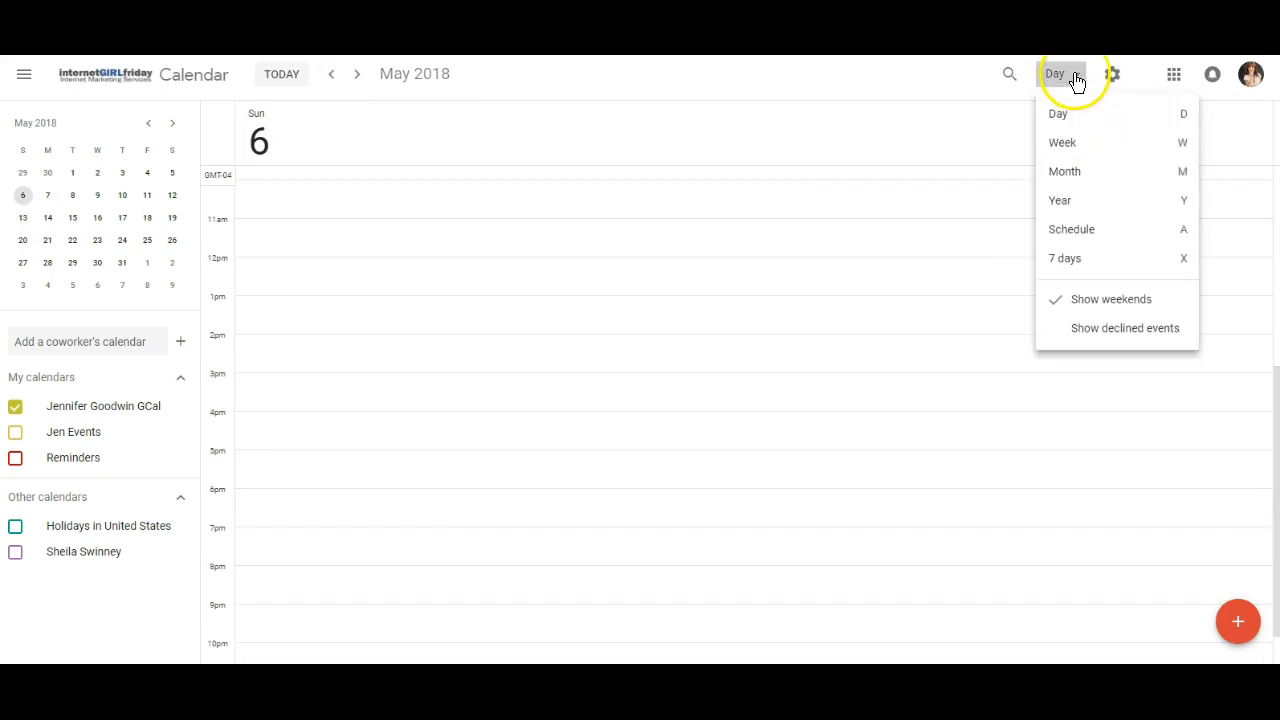
pyautogui.click(1068, 173)
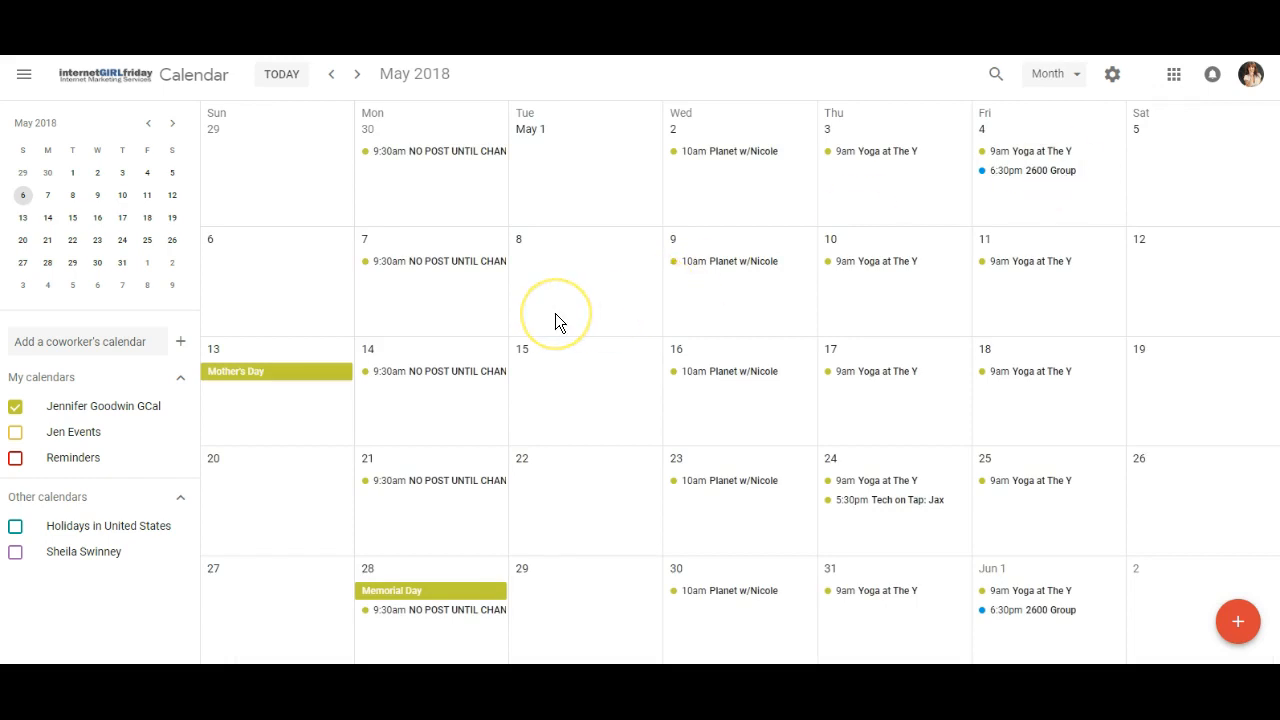
pyautogui.scroll(2, 555, 313)
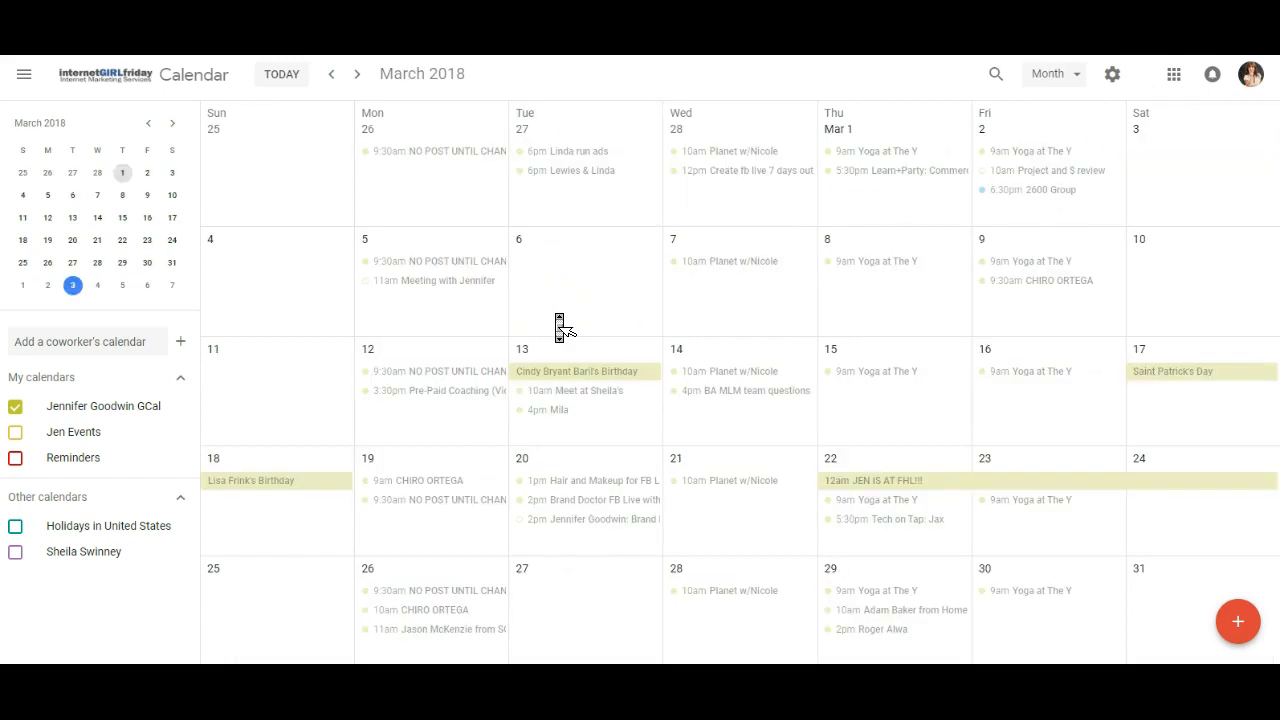
pyautogui.scroll(-2, 560, 327)
pyautogui.scroll(2, 560, 327)
pyautogui.scroll(-1, 560, 327)
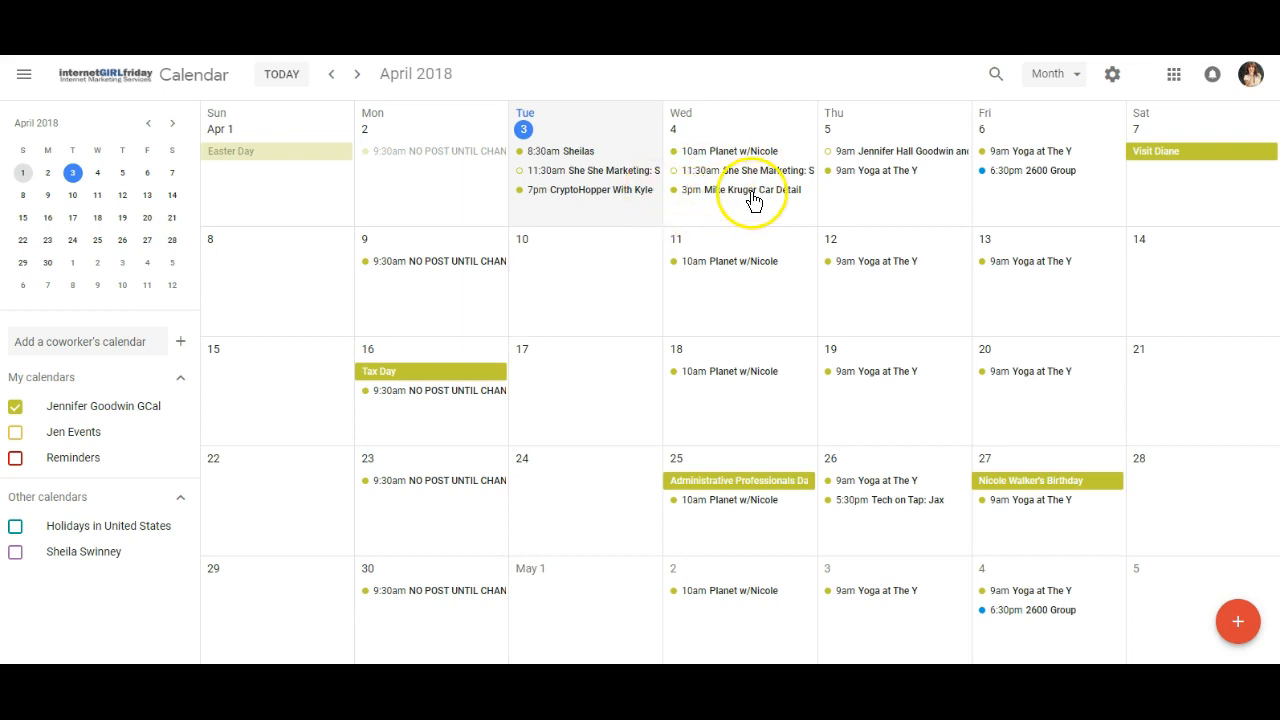
# Open the 7pm CryptoHopper event on April 3 for editing.
pyautogui.click(618, 197)
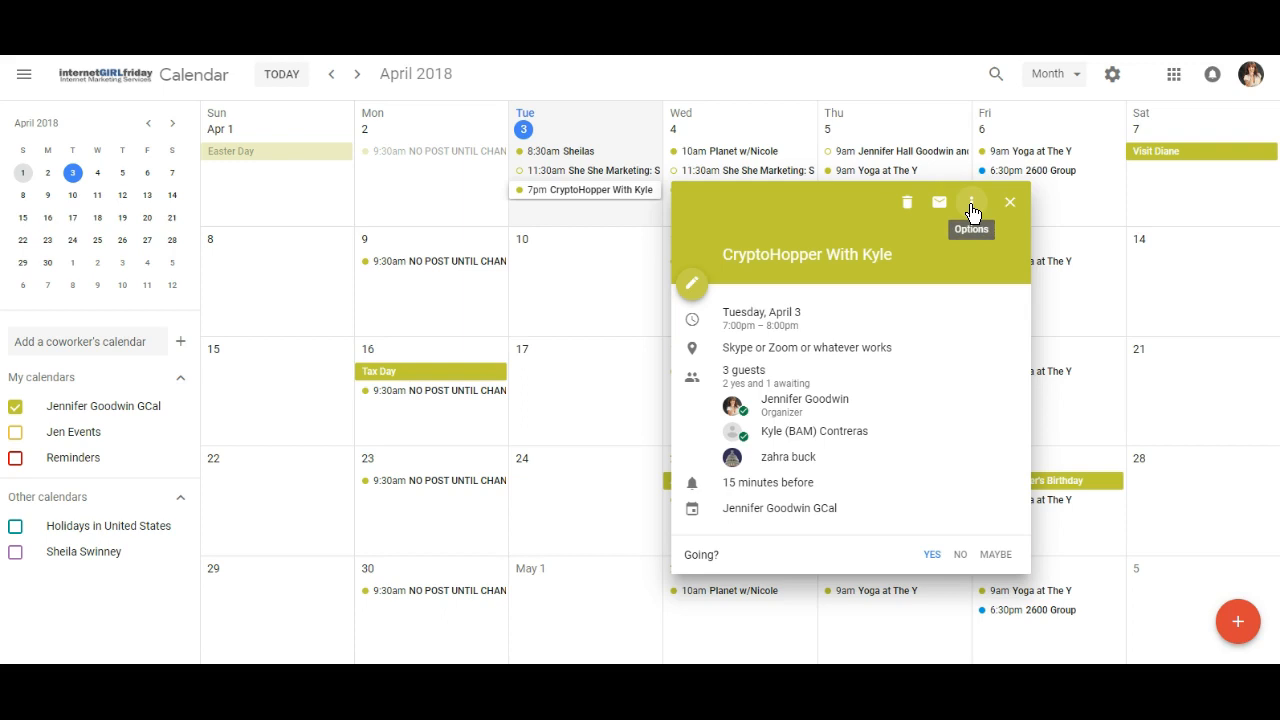
pyautogui.click(692, 286)
# Add the fourth suggested contact as a guest of the CryptoHopper event, and remove that guest again.
pyautogui.click(650, 260)
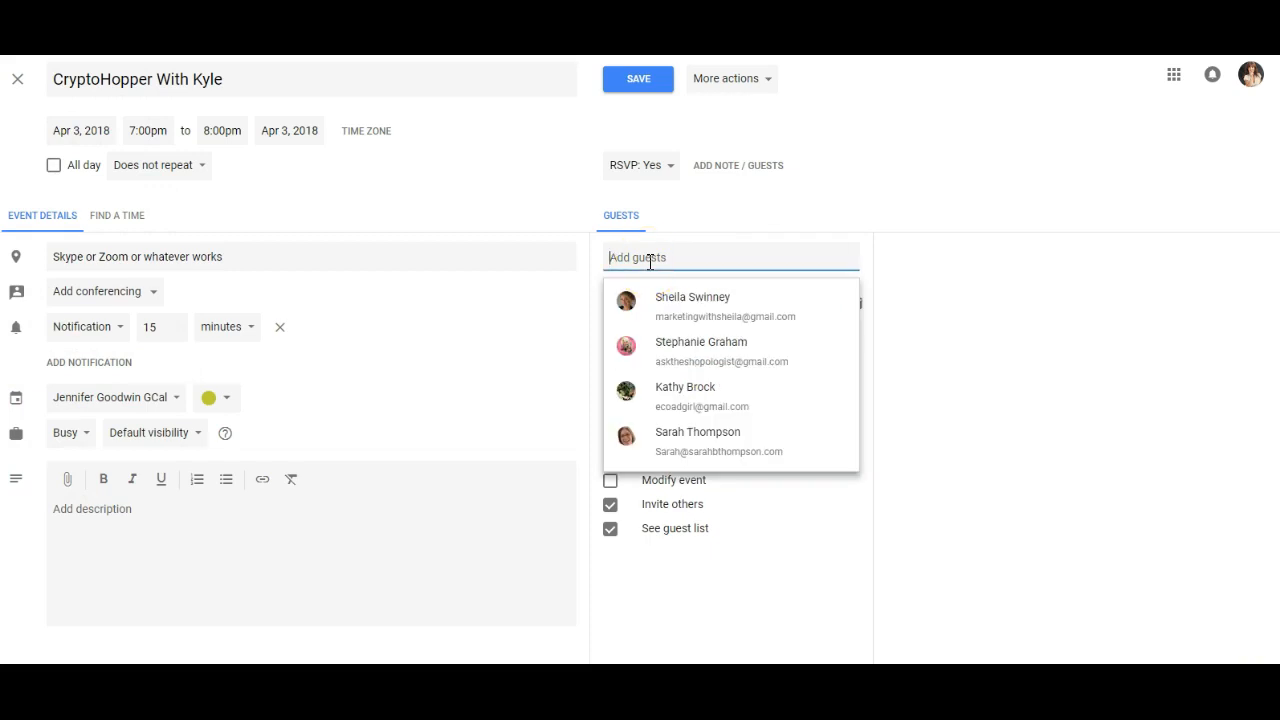
pyautogui.click(671, 448)
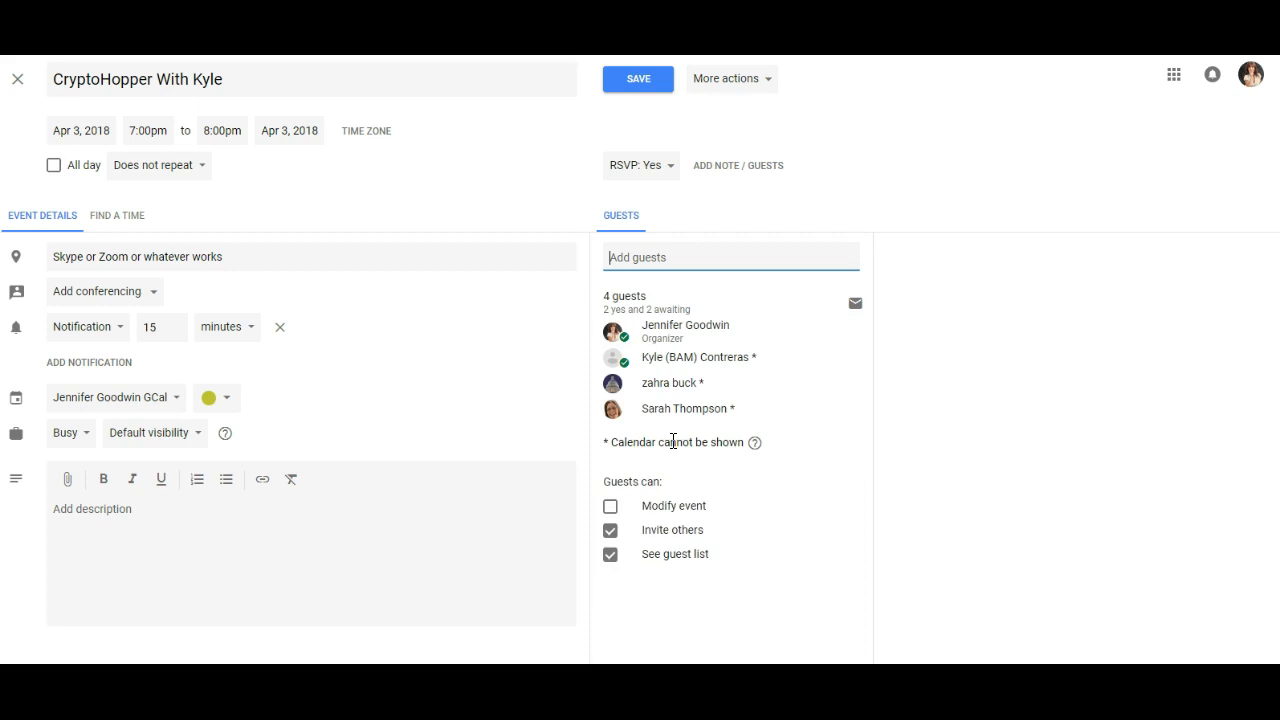
pyautogui.moveTo(765, 420)
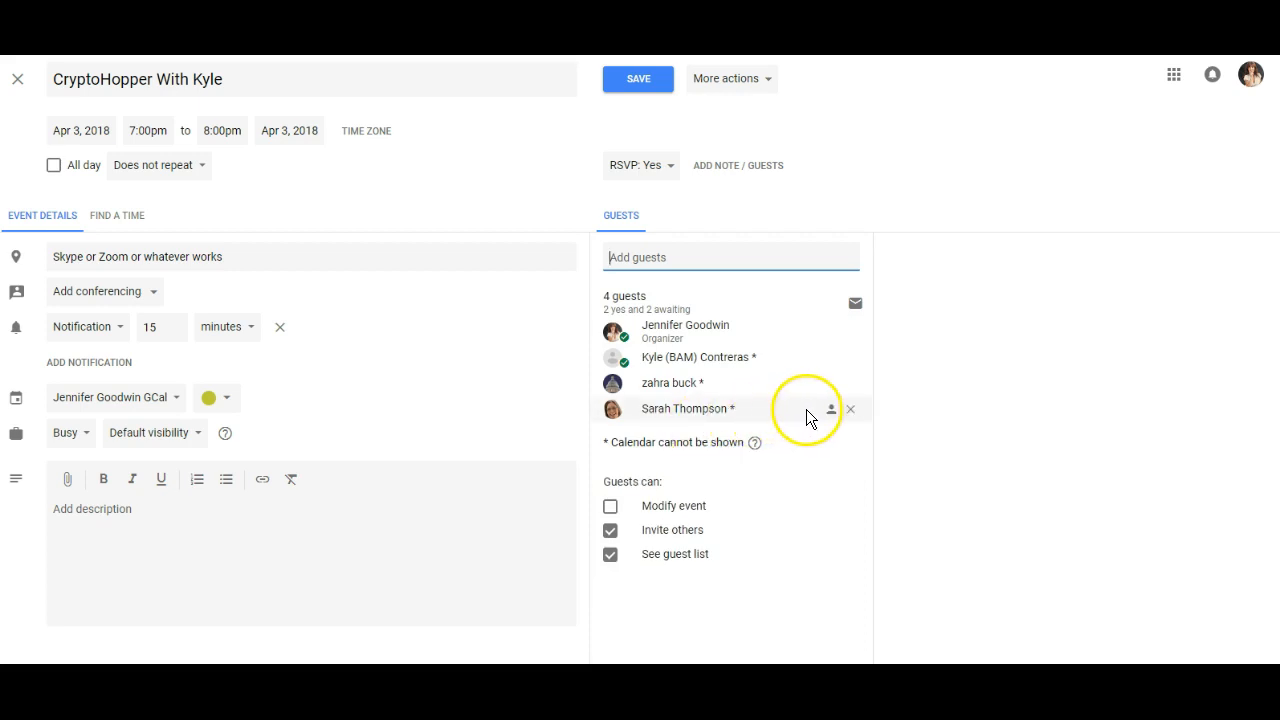
pyautogui.click(855, 410)
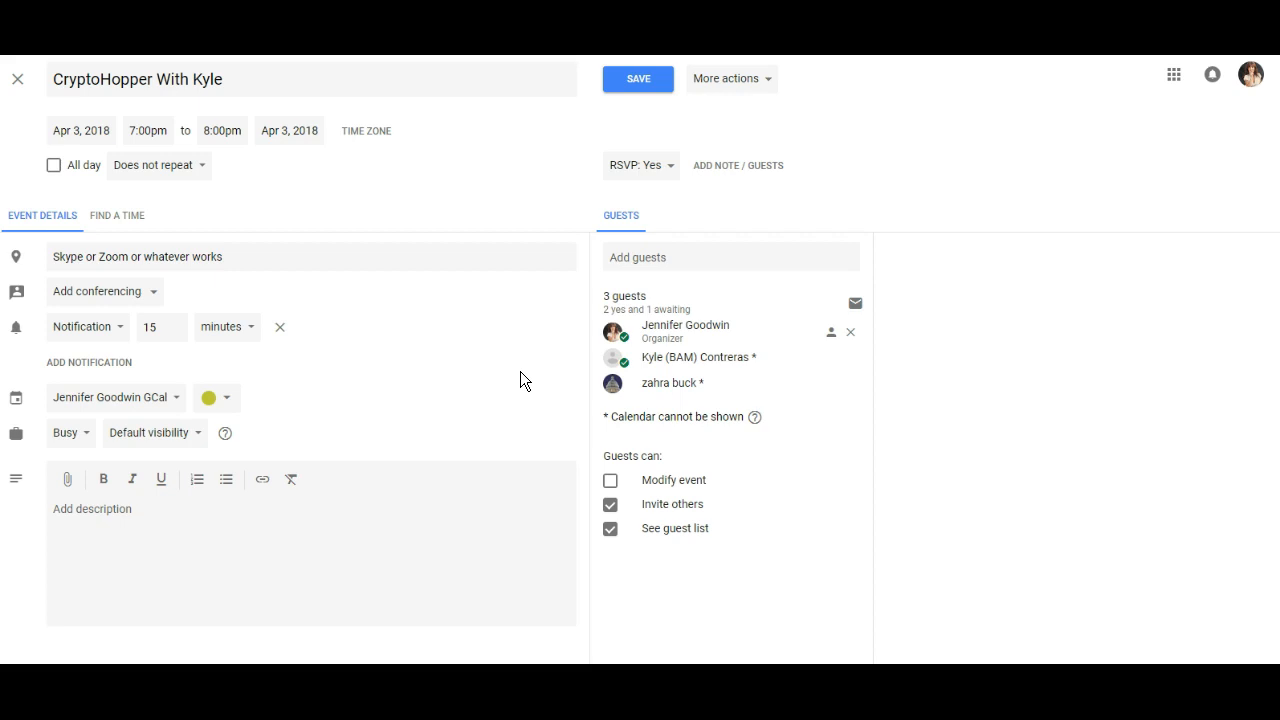
# Examine the CryptoHopper event's location text and its guest list.
pyautogui.moveTo(628, 370)
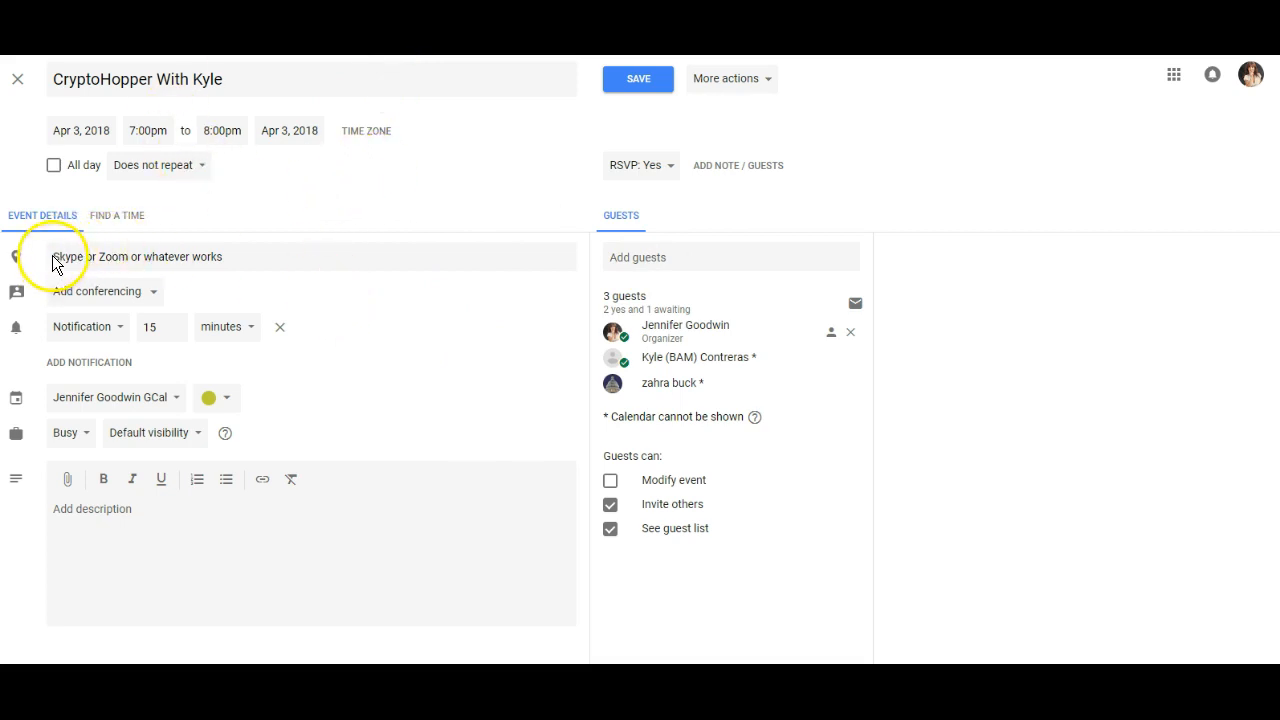
pyautogui.moveTo(225, 257); pyautogui.dragTo(51, 255)
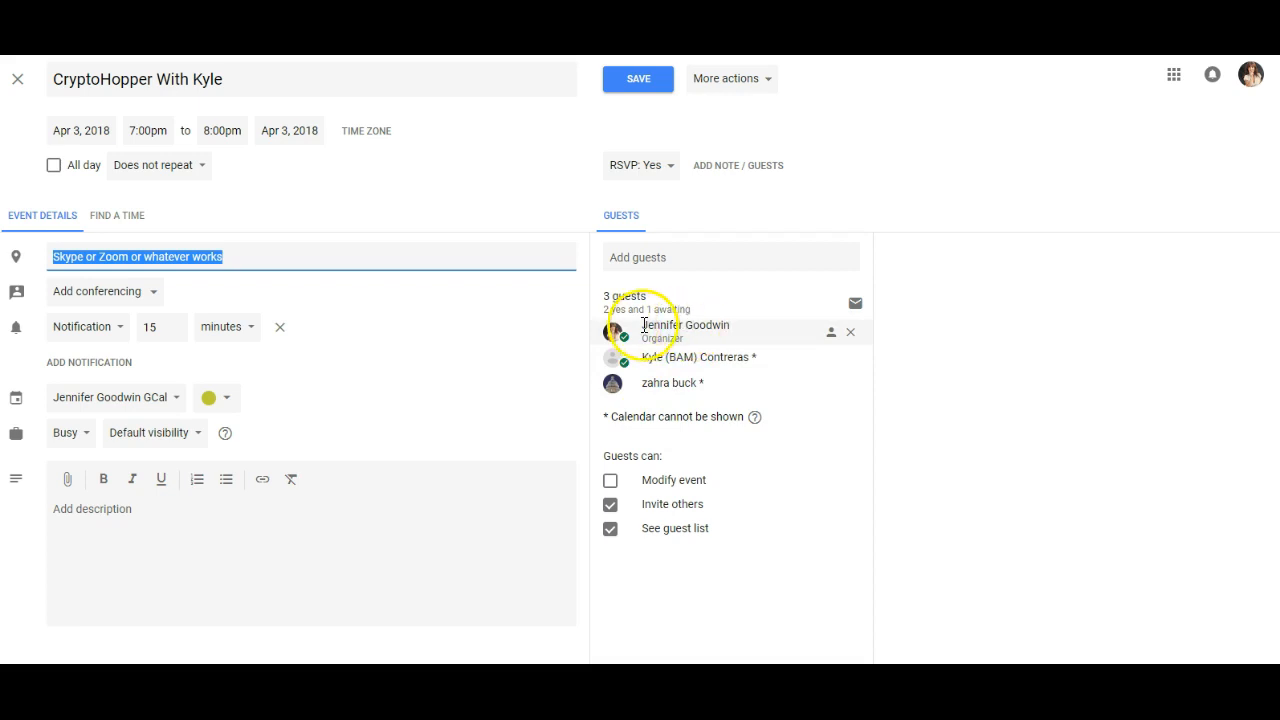
pyautogui.moveTo(634, 331)
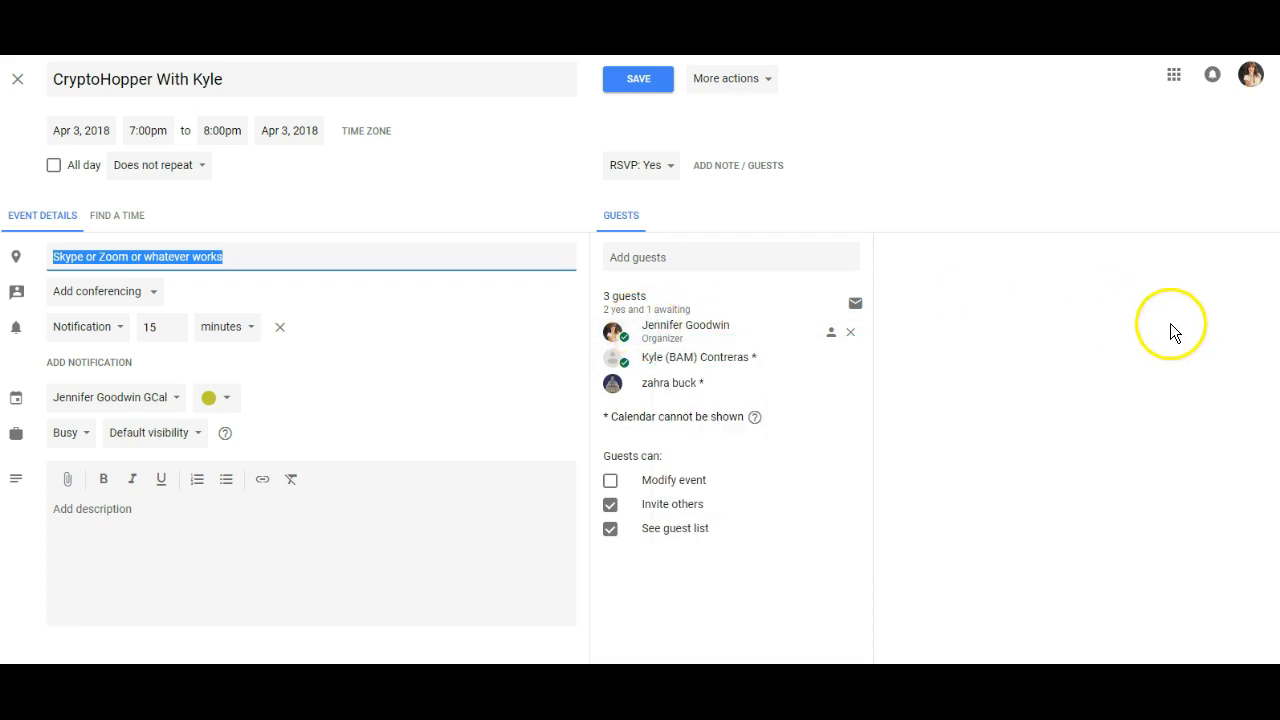